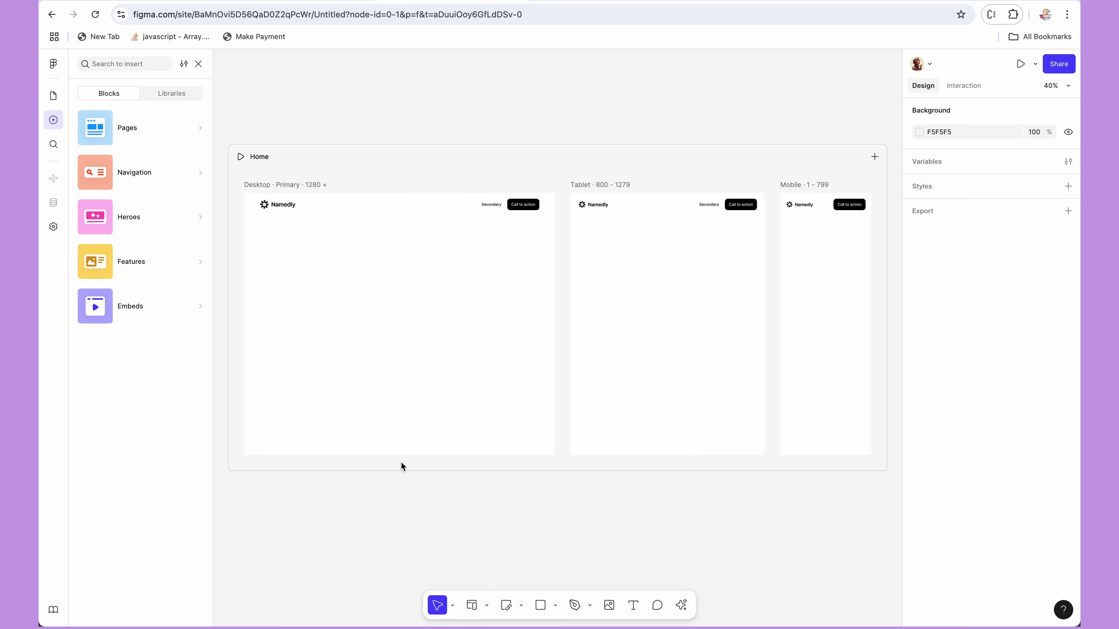
Step: Insert the centred hero block with the pastel gradient background under the header and delete its stray copy above the Home page
{"action": "mouse_move", "coordinate": [173, 177]}
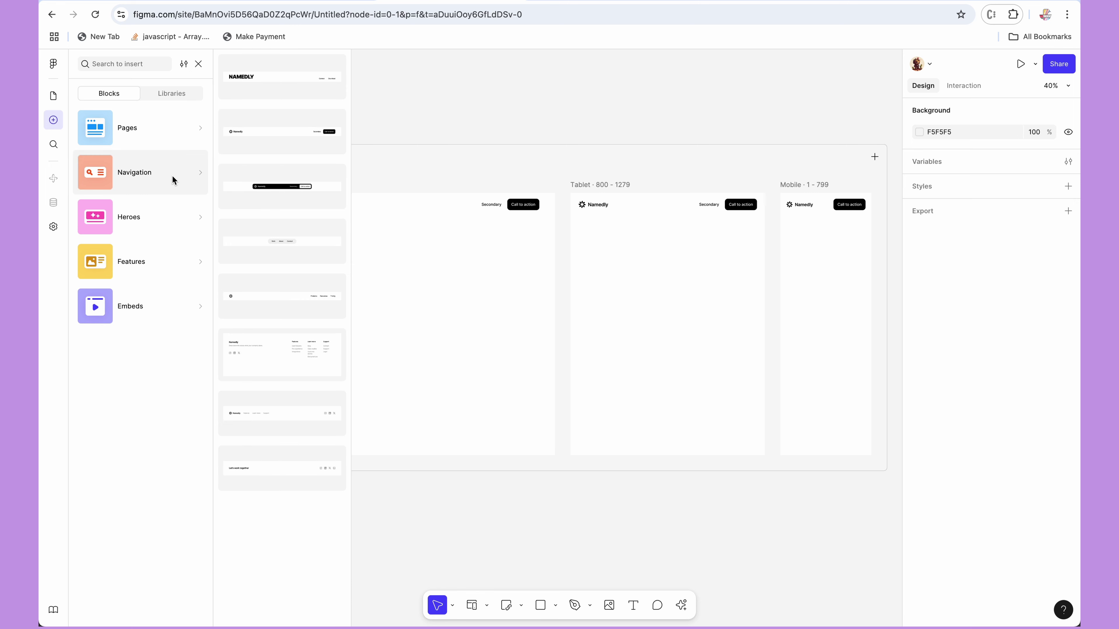
{"action": "mouse_move", "coordinate": [175, 220]}
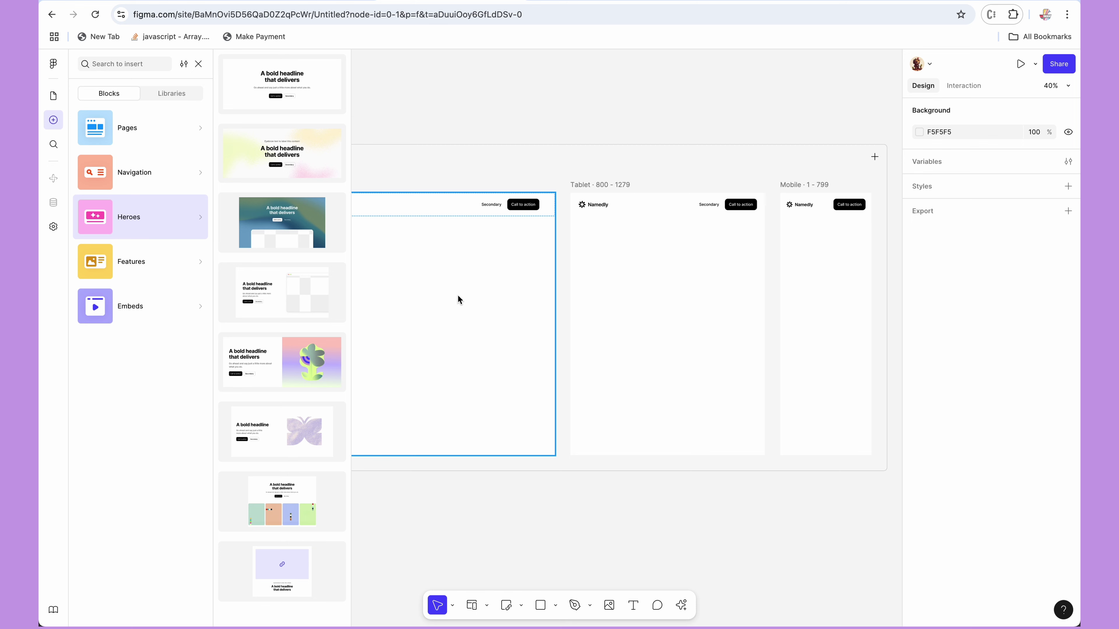
{"action": "left_click", "coordinate": [300, 158]}
{"action": "left_click_drag", "start_coordinate": [300, 158], "coordinate": [516, 94]}
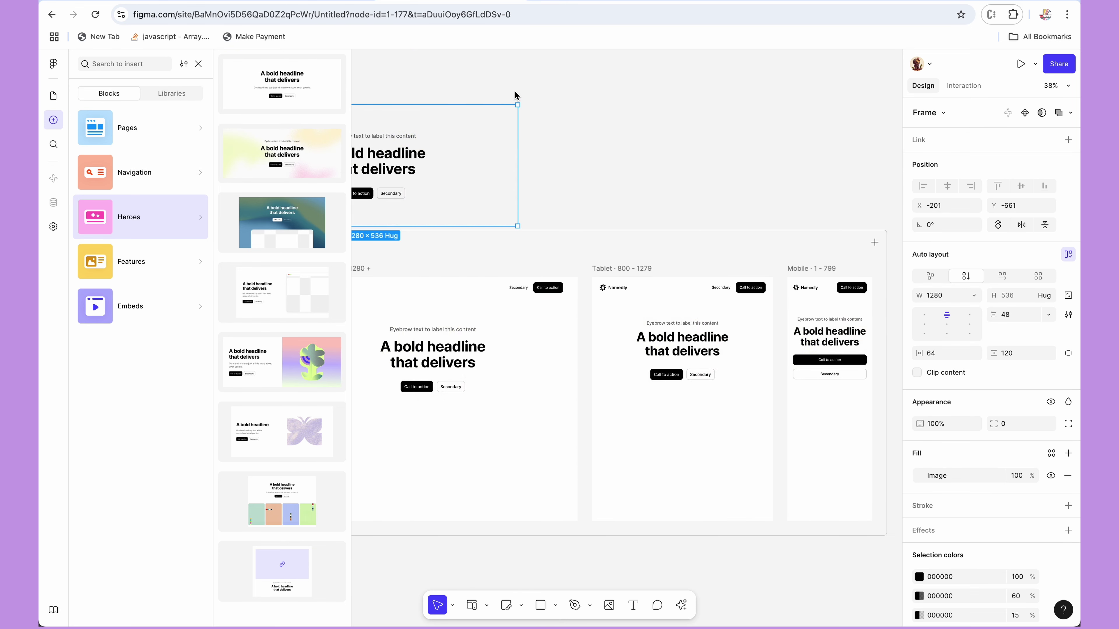
{"action": "left_click", "coordinate": [522, 113]}
{"action": "left_click", "coordinate": [487, 142]}
{"action": "key", "text": "Delete"}
{"action": "scroll", "coordinate": [487, 141], "scroll_direction": "down", "scroll_amount": 5}
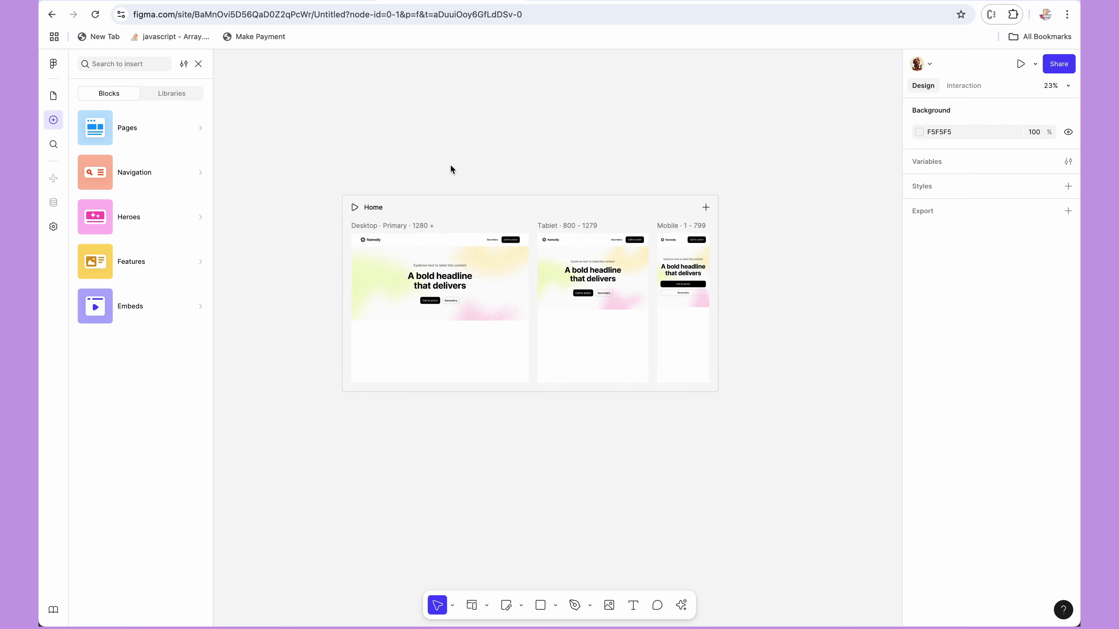
Step: Examine how the inserted hero block is laid out across the desktop, tablet and mobile breakpoints
{"action": "scroll", "coordinate": [405, 230], "scroll_direction": "up", "scroll_amount": 2}
{"action": "scroll", "coordinate": [387, 290], "scroll_direction": "up", "scroll_amount": 4}
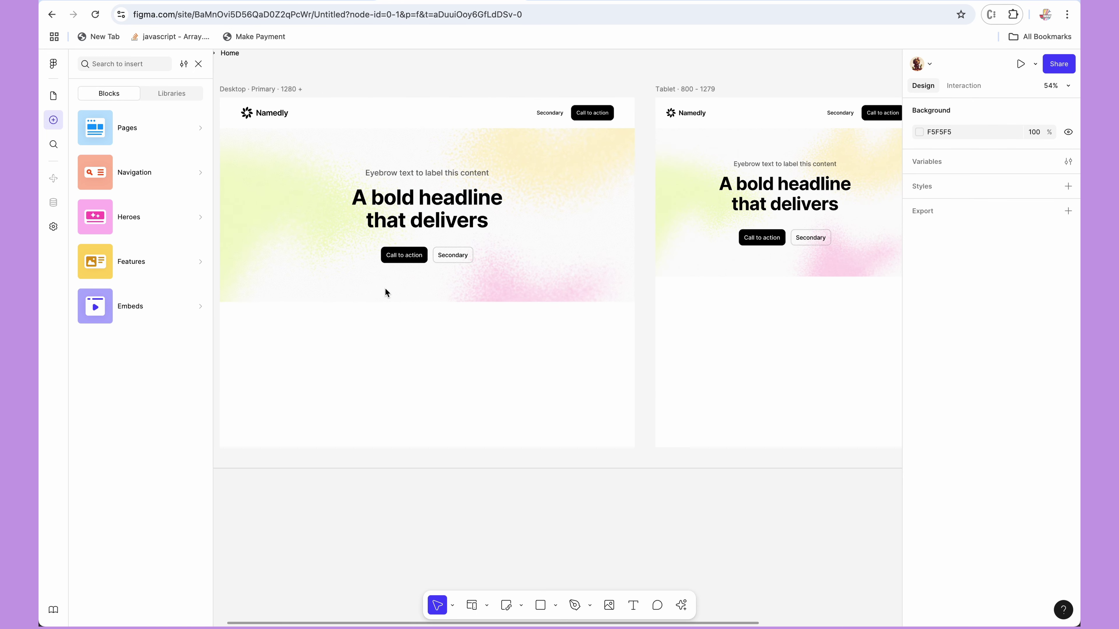
{"action": "scroll", "coordinate": [304, 247], "scroll_direction": "down", "scroll_amount": 4}
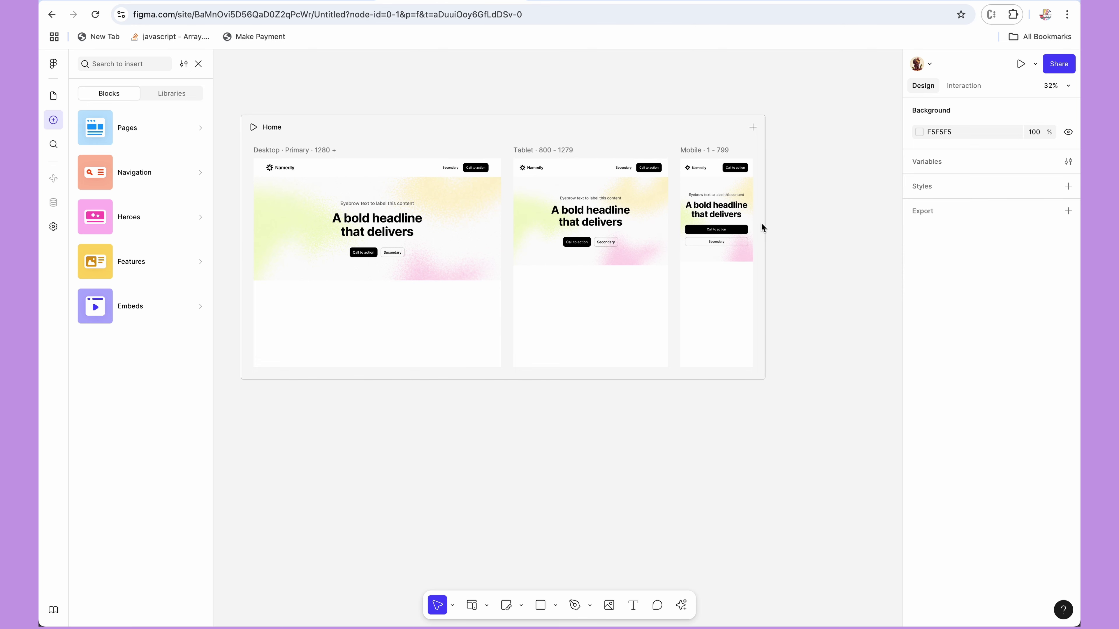
{"action": "scroll", "coordinate": [761, 222], "scroll_direction": "up", "scroll_amount": 3}
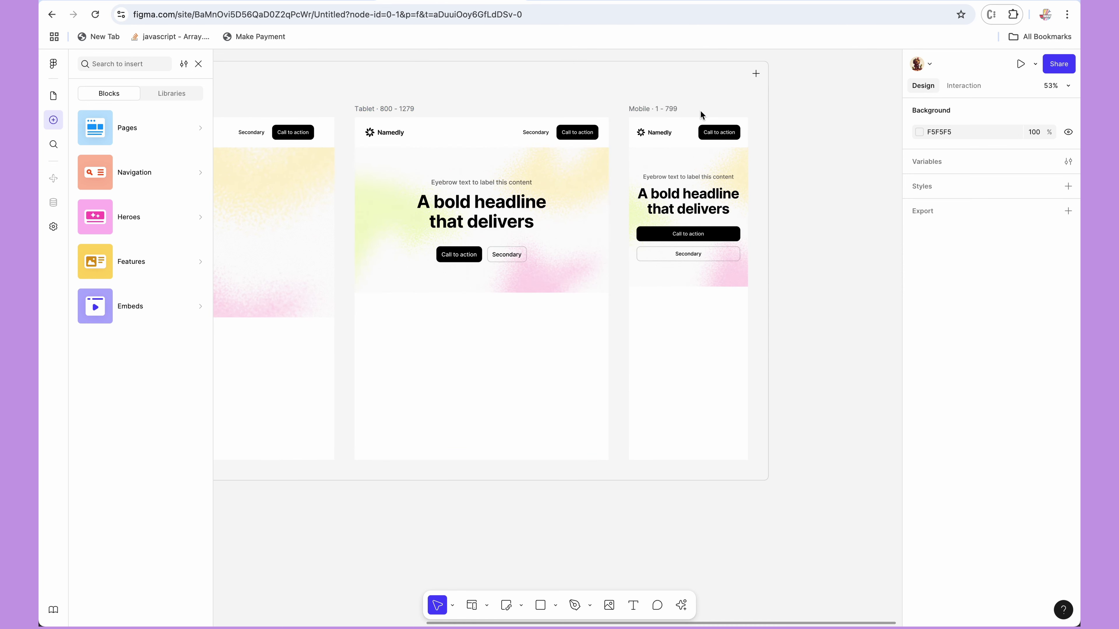
{"action": "scroll", "coordinate": [520, 295], "scroll_direction": "left", "scroll_amount": 5}
{"action": "scroll", "coordinate": [491, 298], "scroll_direction": "left", "scroll_amount": 2}
{"action": "scroll", "coordinate": [491, 298], "scroll_direction": "up", "scroll_amount": 1}
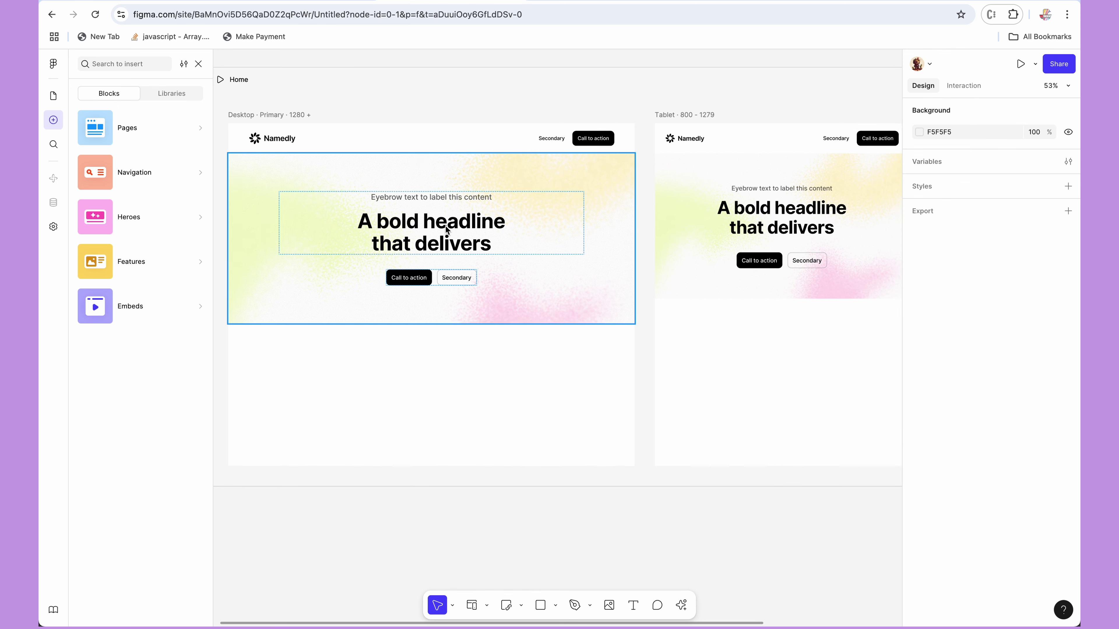
{"action": "scroll", "coordinate": [554, 265], "scroll_direction": "down", "scroll_amount": 4}
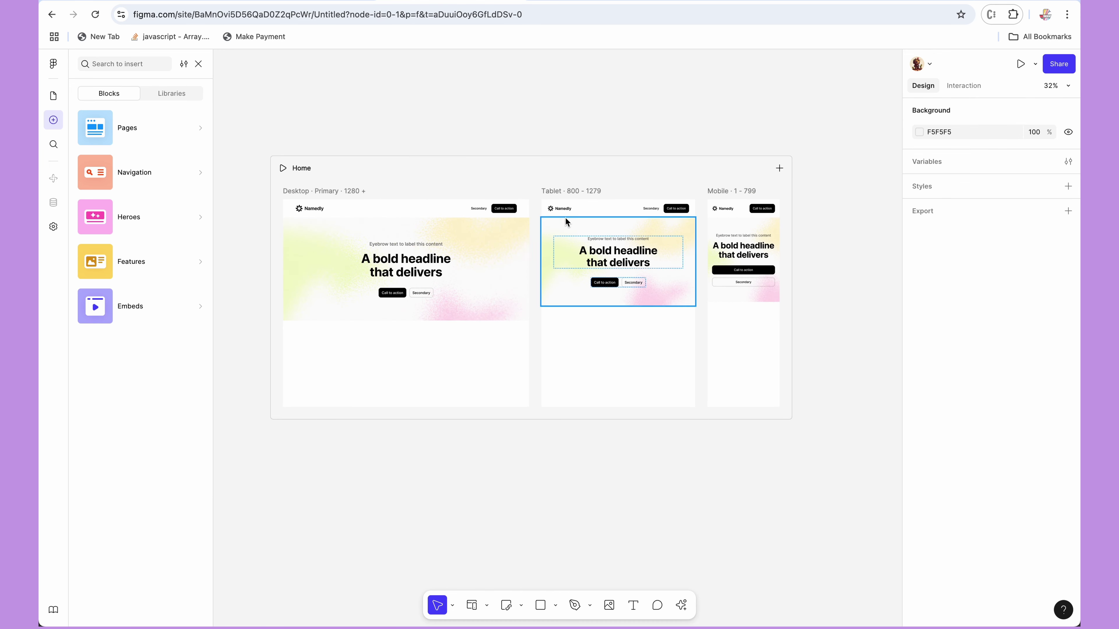
Step: Replace the desktop hero headline with "A new Figma Site by UX Mate", with a line break before "UX Mate"
{"action": "scroll", "coordinate": [365, 231], "scroll_direction": "up", "scroll_amount": 5}
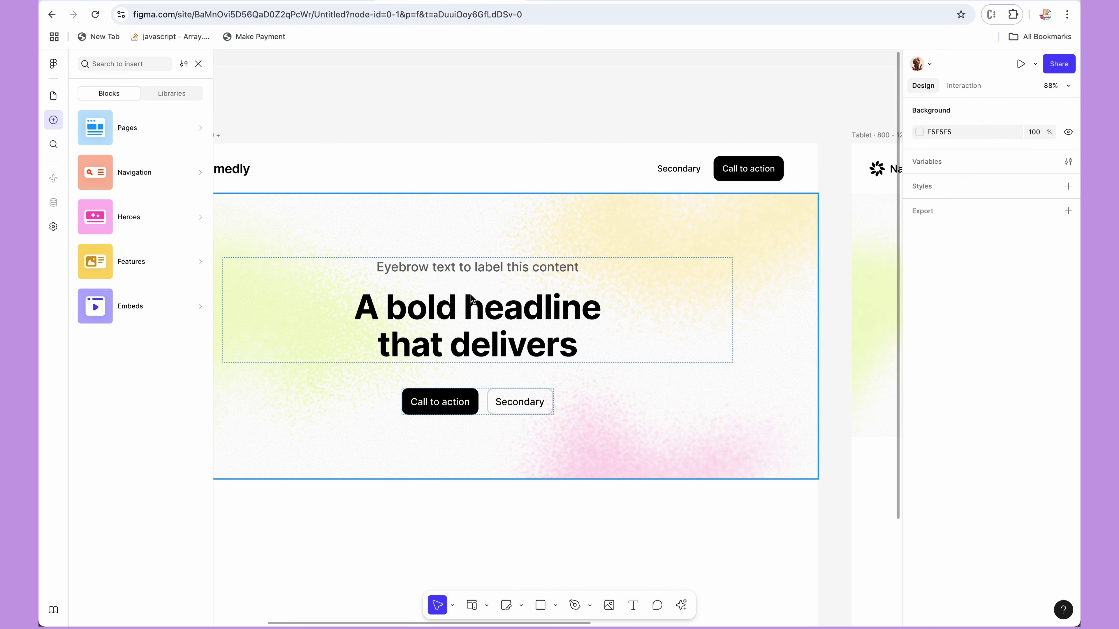
{"action": "scroll", "coordinate": [471, 298], "scroll_direction": "down", "scroll_amount": 3}
{"action": "scroll", "coordinate": [470, 298], "scroll_direction": "up", "scroll_amount": 5}
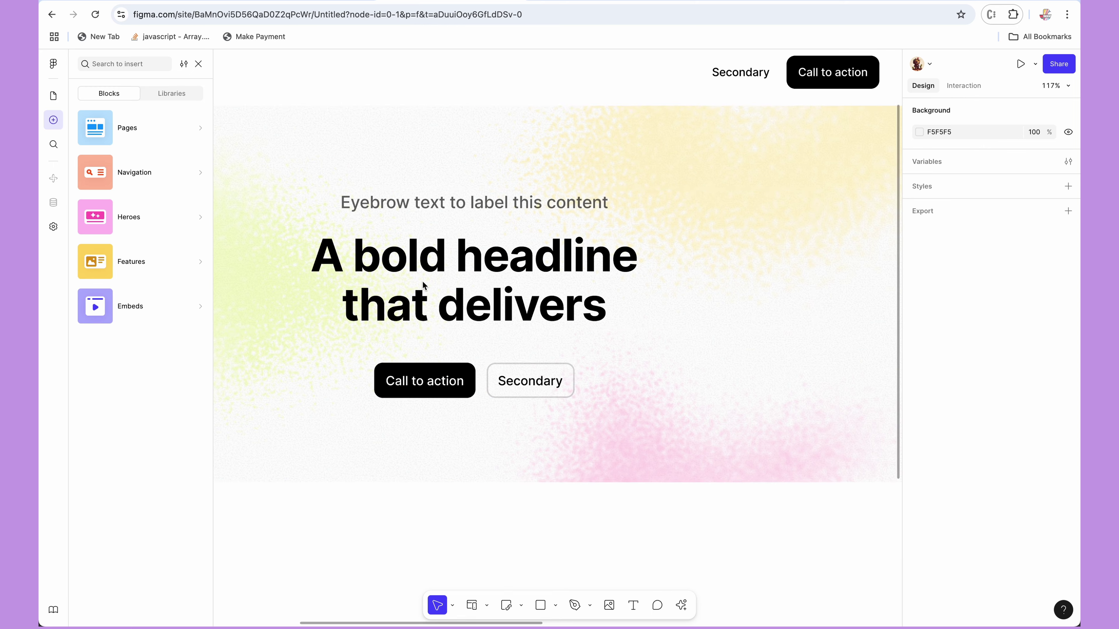
{"action": "left_click", "coordinate": [424, 260]}
{"action": "double_click", "coordinate": [423, 259]}
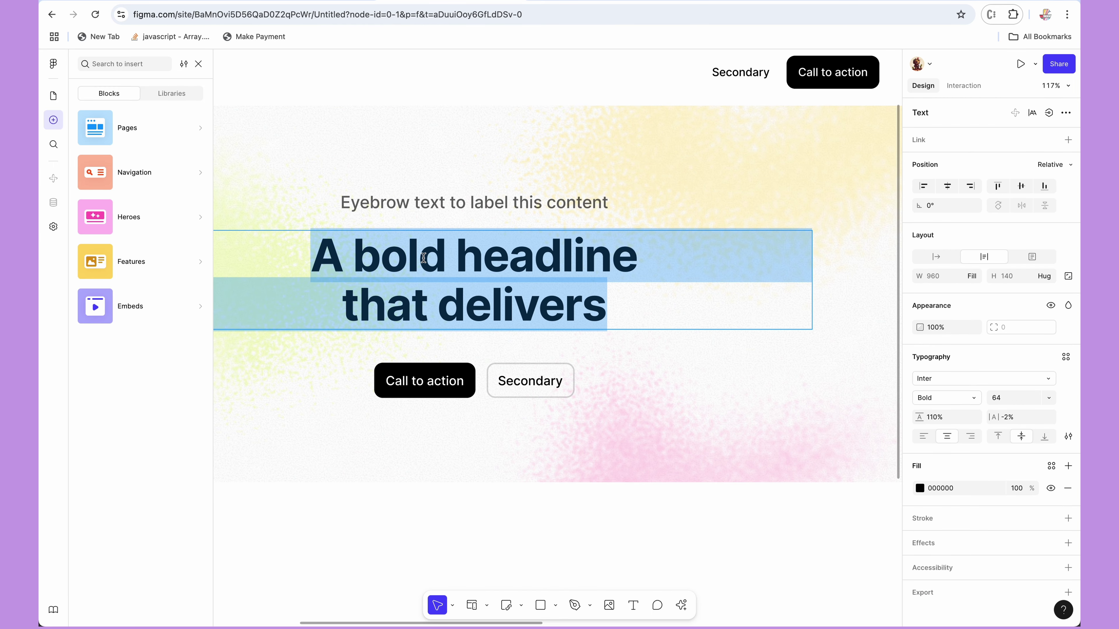
{"action": "type", "text": "A new "}
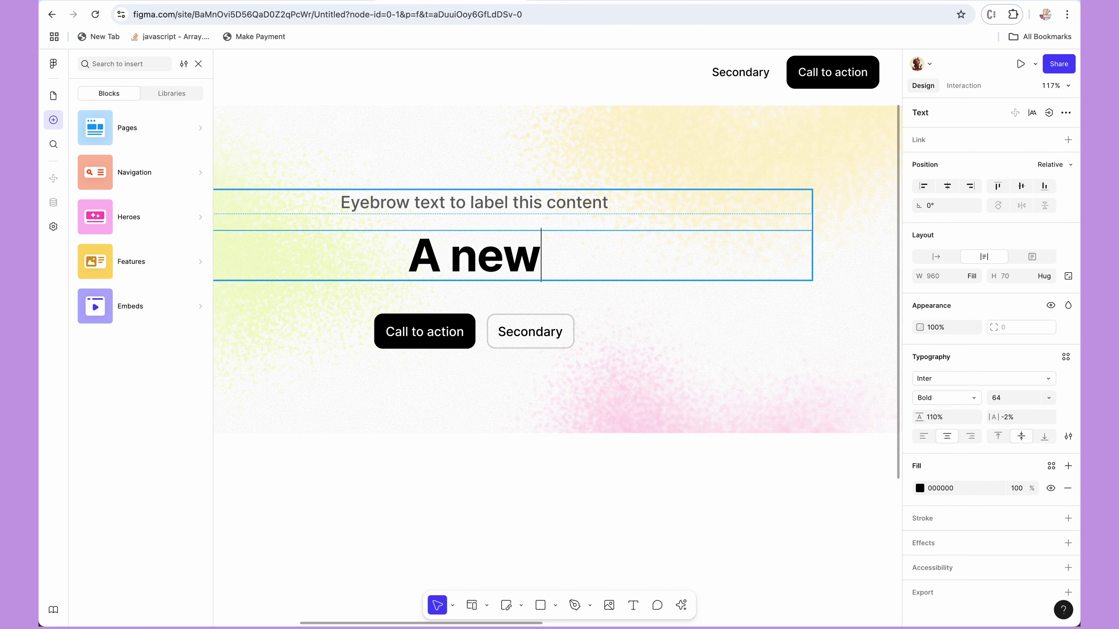
{"action": "type", "text": "Figma"}
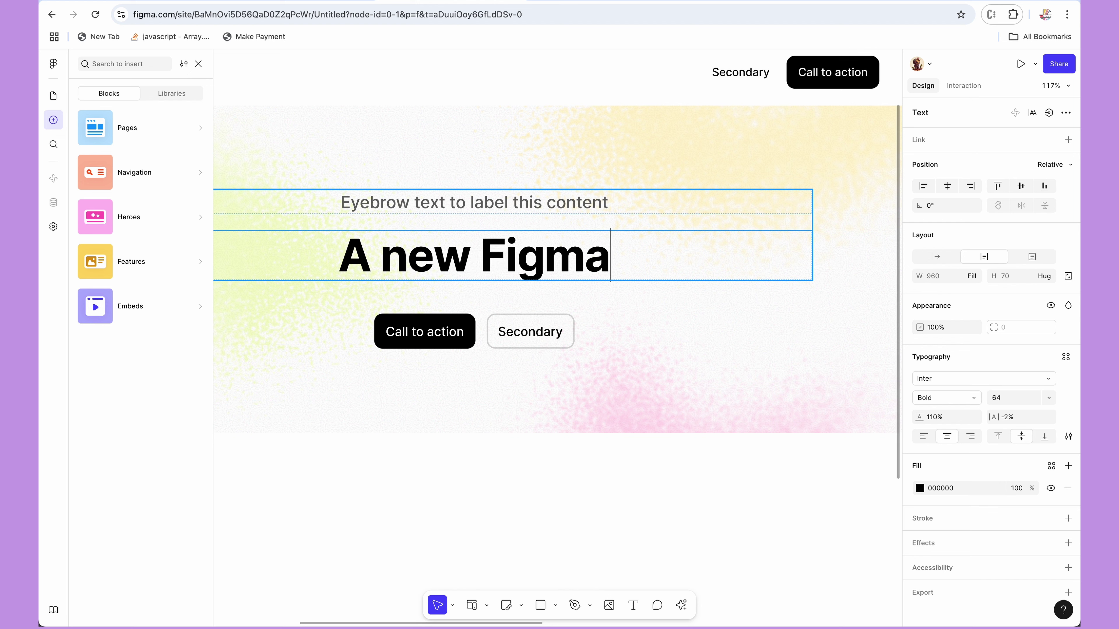
{"action": "type", "text": " Site by"}
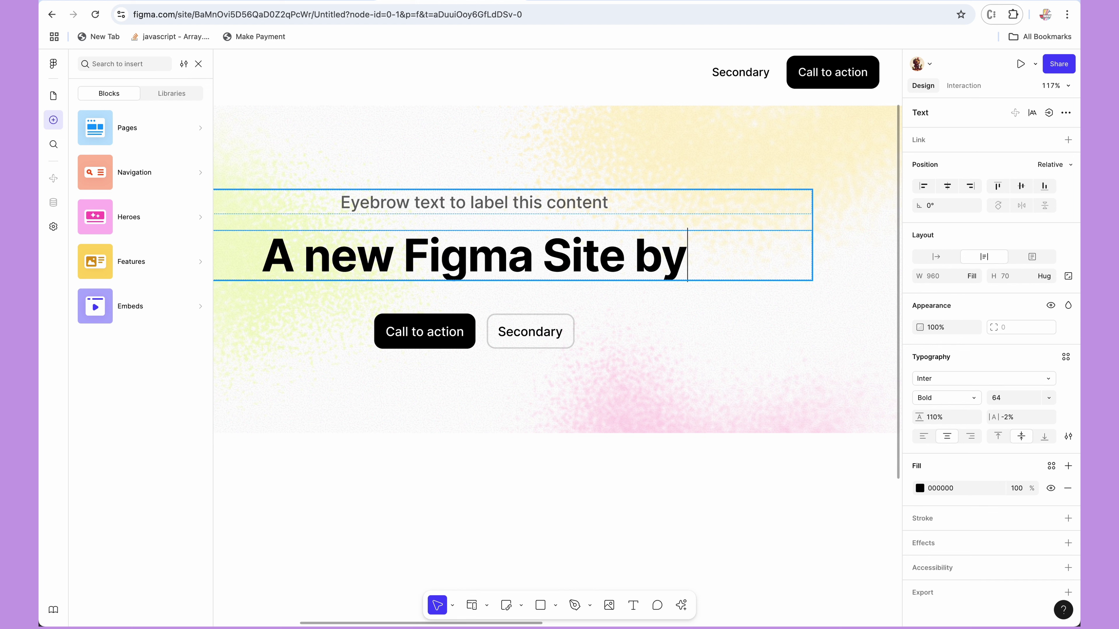
{"action": "type", "text": " UX Mate"}
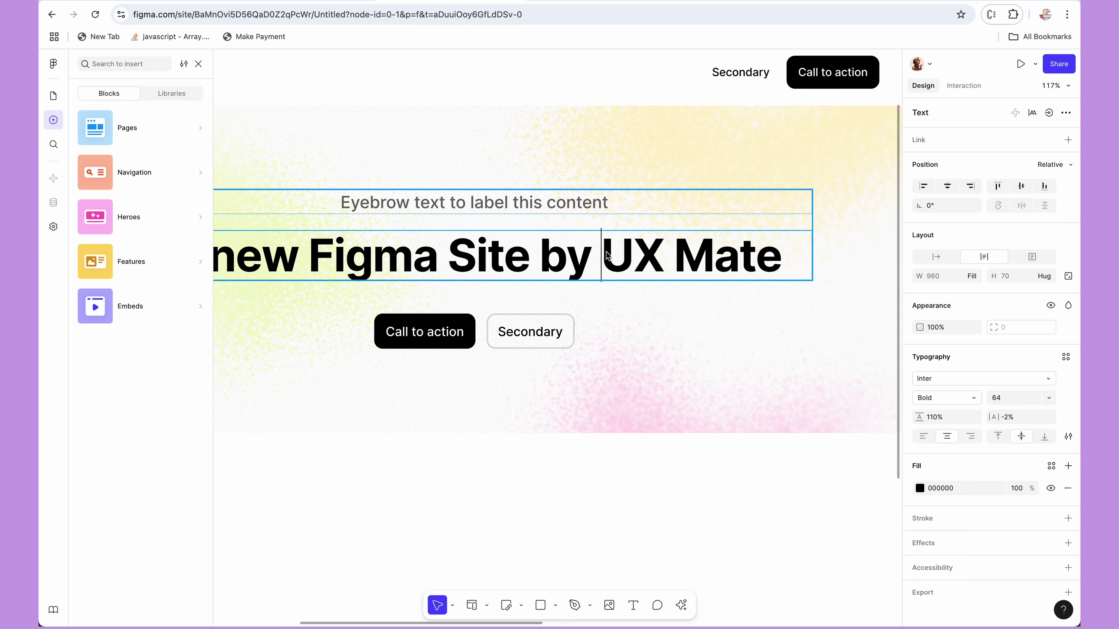
{"action": "key", "text": "Return"}
{"action": "scroll", "coordinate": [520, 291], "scroll_direction": "down", "scroll_amount": 5}
{"action": "scroll", "coordinate": [576, 351], "scroll_direction": "down", "scroll_amount": 2}
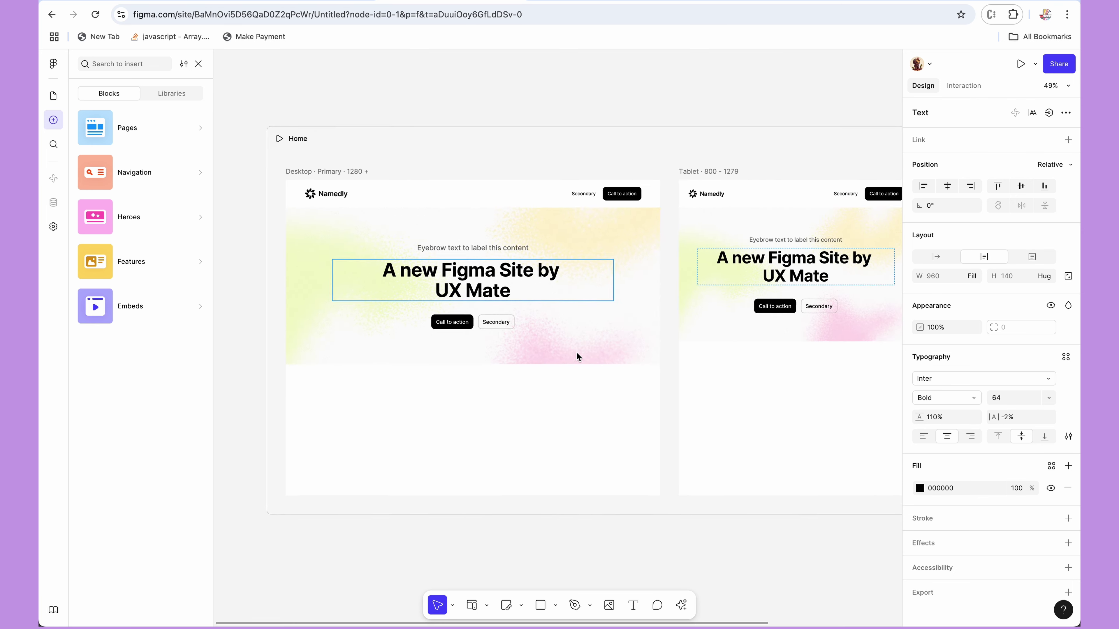
{"action": "scroll", "coordinate": [576, 352], "scroll_direction": "right", "scroll_amount": 4}
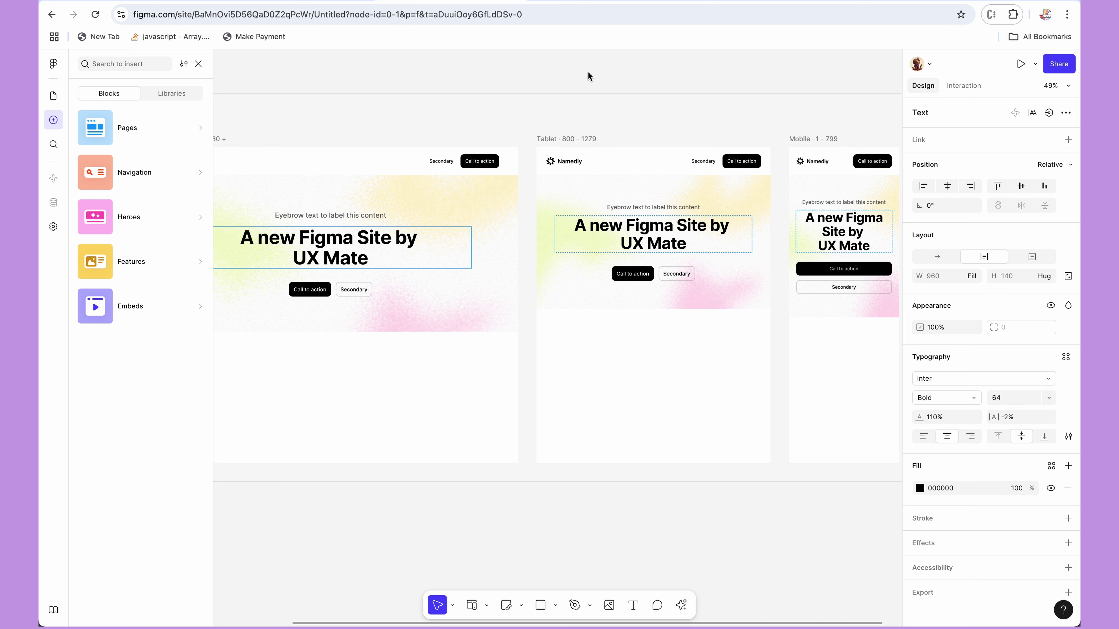
{"action": "key", "text": "Escape"}
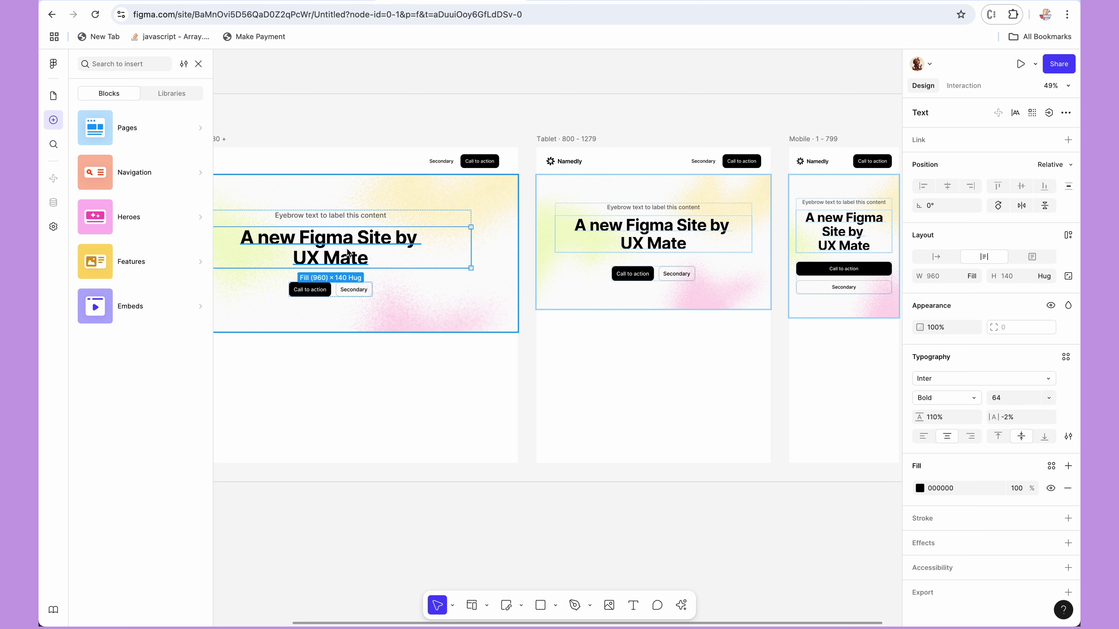
Step: Try the red fills FF1010 and 7D0E0E on the hero headline and undo each change
{"action": "left_click", "coordinate": [920, 487]}
{"action": "left_click", "coordinate": [816, 402]}
{"action": "left_click_drag", "start_coordinate": [819, 408], "coordinate": [886, 382]}
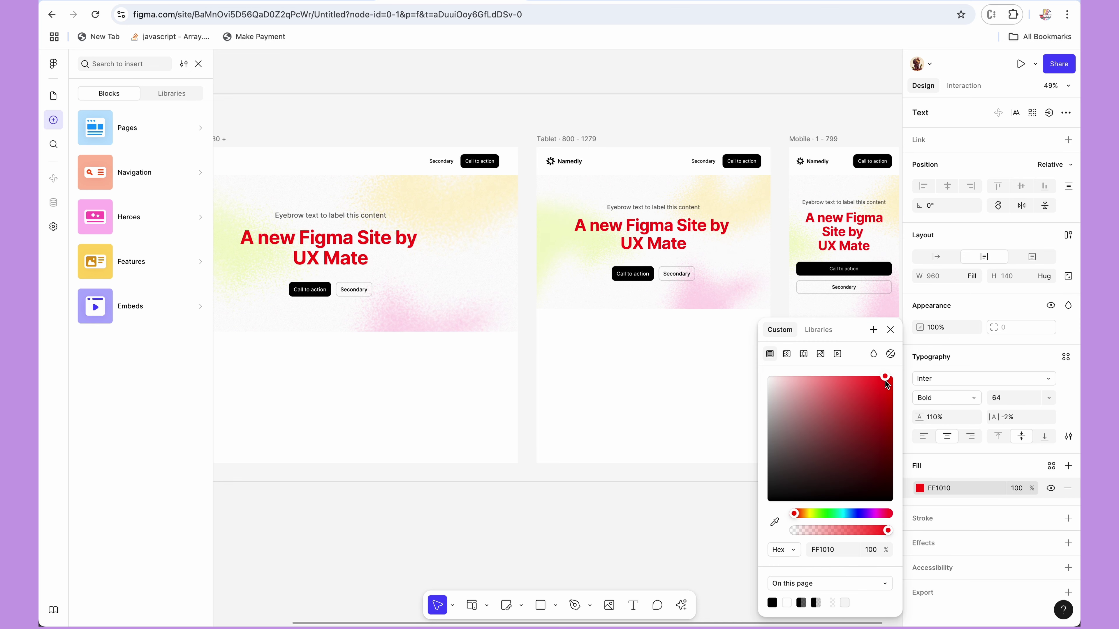
{"action": "key", "text": "ctrl+z"}
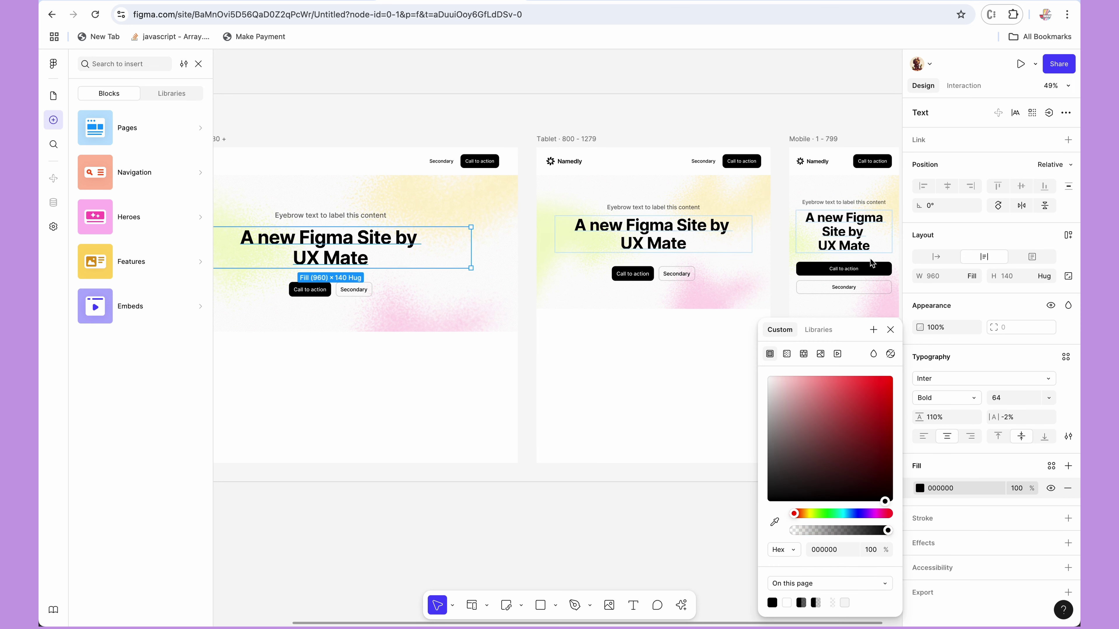
{"action": "left_click_drag", "start_coordinate": [824, 479], "coordinate": [878, 441]}
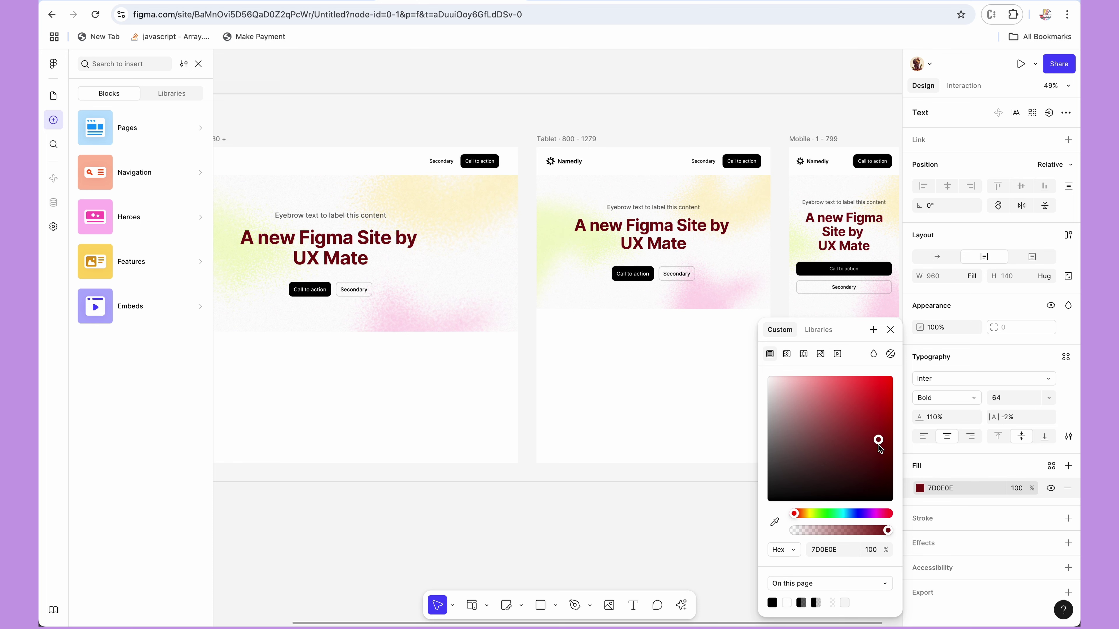
{"action": "key", "text": "ctrl+z"}
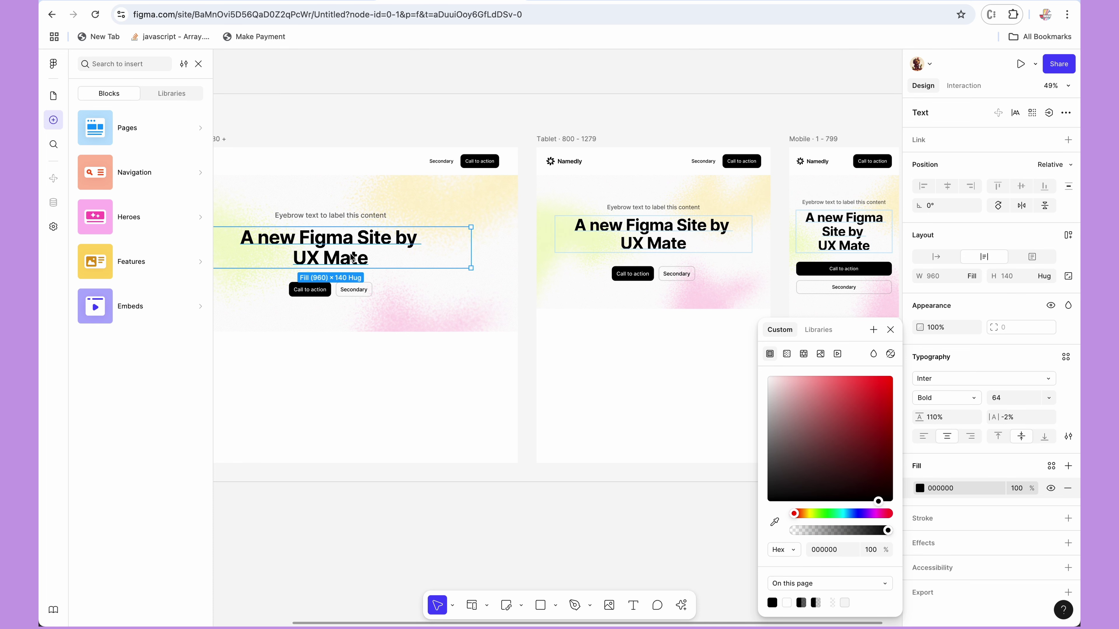
Step: Move the headline's line break so that the second line reads "by UX Mate"
{"action": "left_click", "coordinate": [288, 258]}
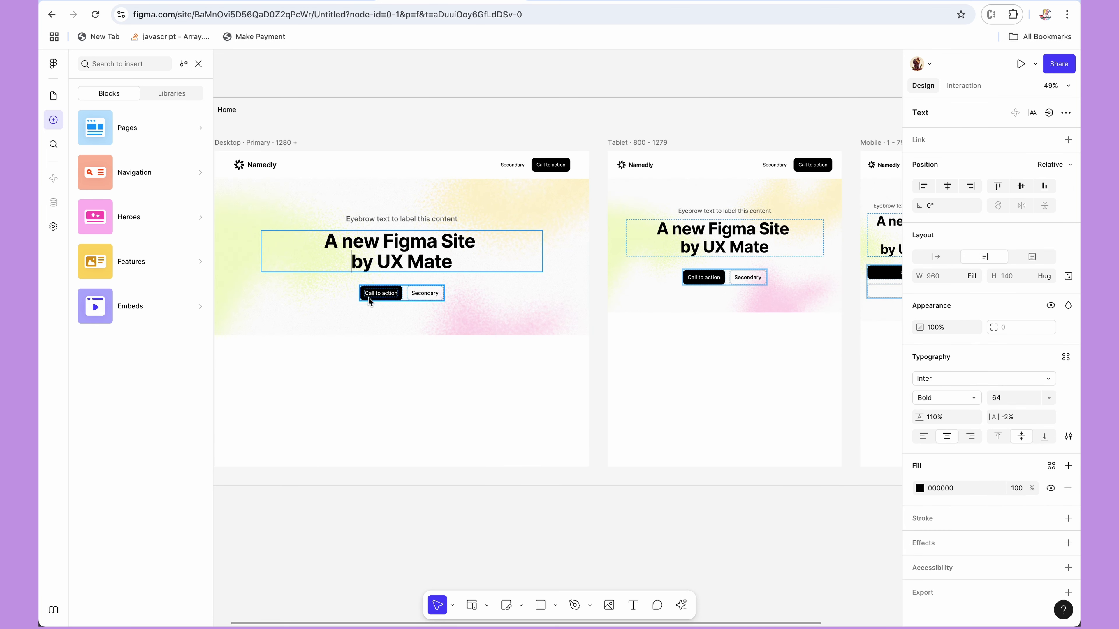
Step: Hide the Secondary button beside the call-to-action button in the desktop hero
{"action": "double_click", "coordinate": [368, 297]}
{"action": "scroll", "coordinate": [368, 298], "scroll_direction": "up", "scroll_amount": 5}
{"action": "scroll", "coordinate": [368, 297], "scroll_direction": "up", "scroll_amount": 2}
{"action": "left_click", "coordinate": [551, 296]}
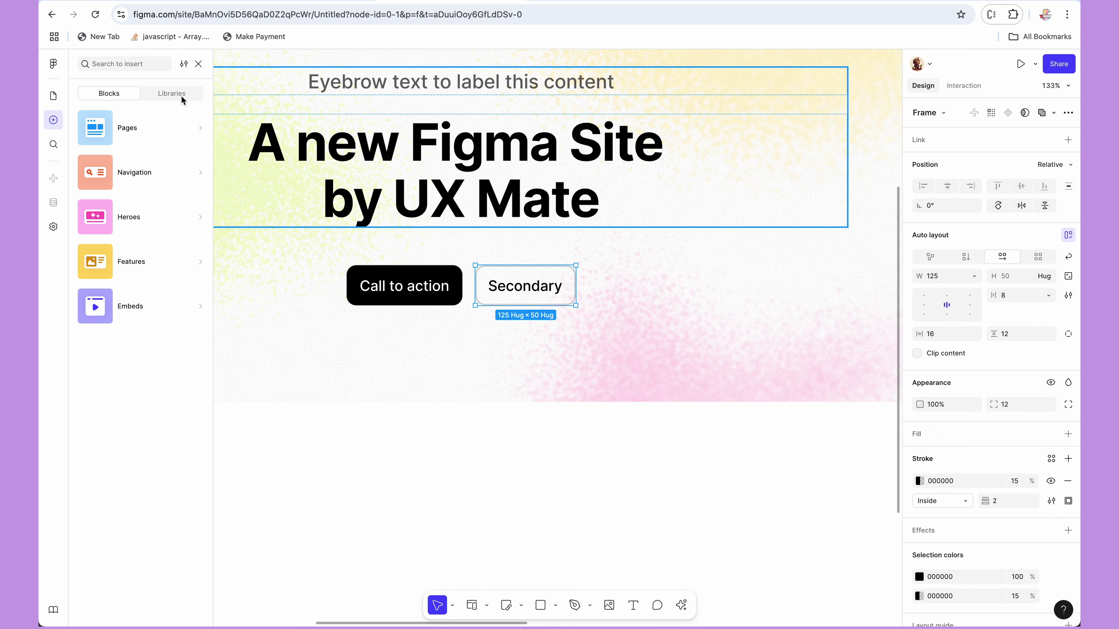
{"action": "left_click", "coordinate": [198, 64]}
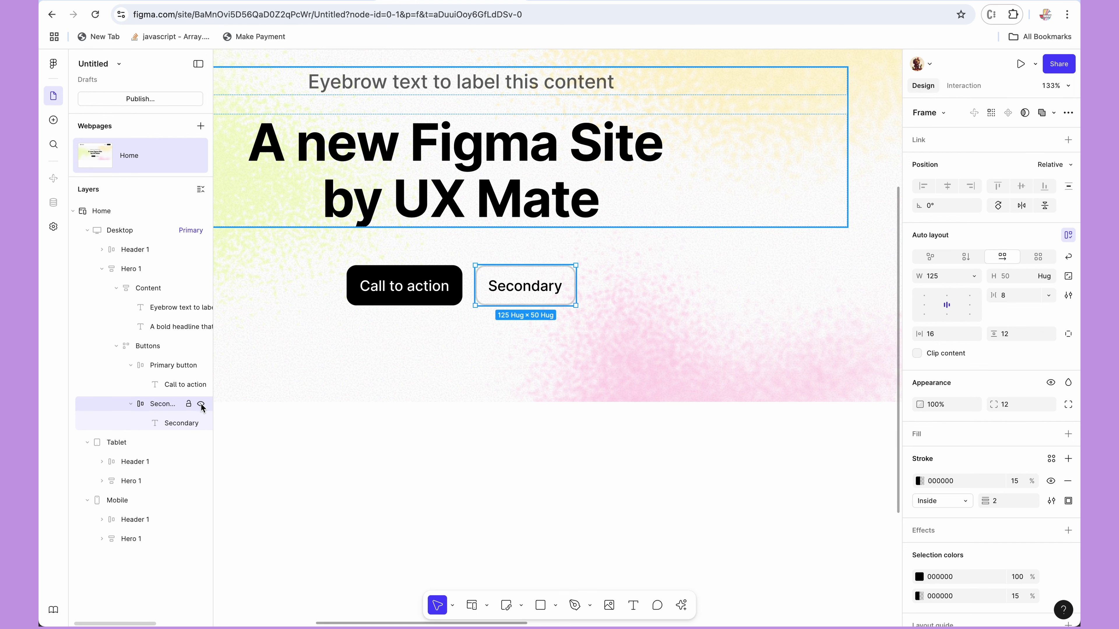
{"action": "left_click", "coordinate": [201, 406]}
{"action": "scroll", "coordinate": [476, 301], "scroll_direction": "down", "scroll_amount": 5}
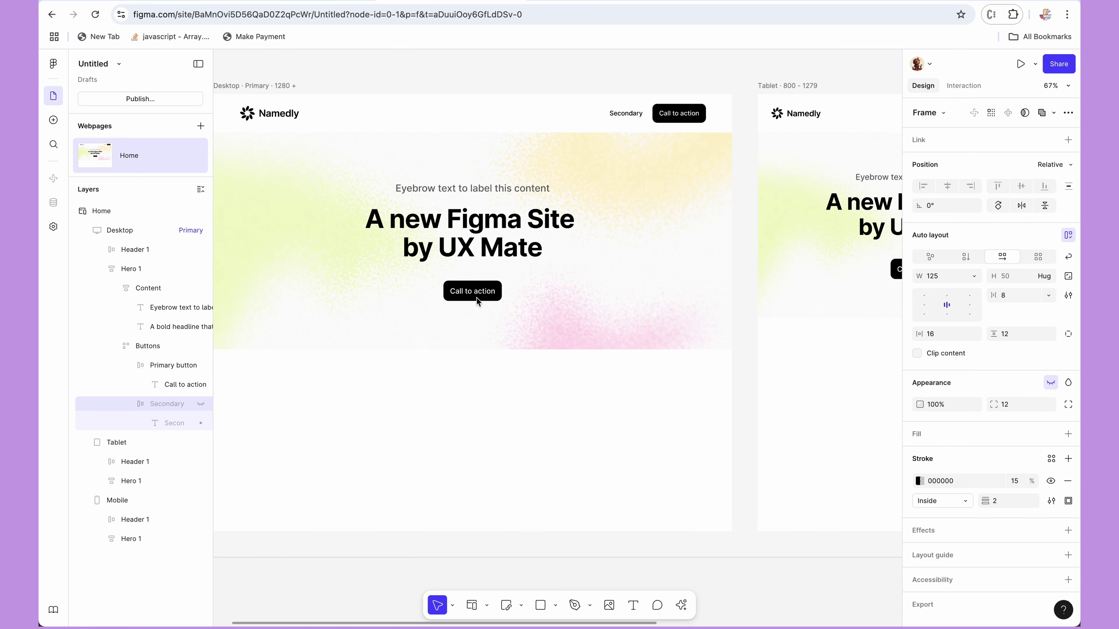
Step: Change the hero's call-to-action button label to "Contact US" and clear the selection
{"action": "scroll", "coordinate": [477, 301], "scroll_direction": "left", "scroll_amount": 2}
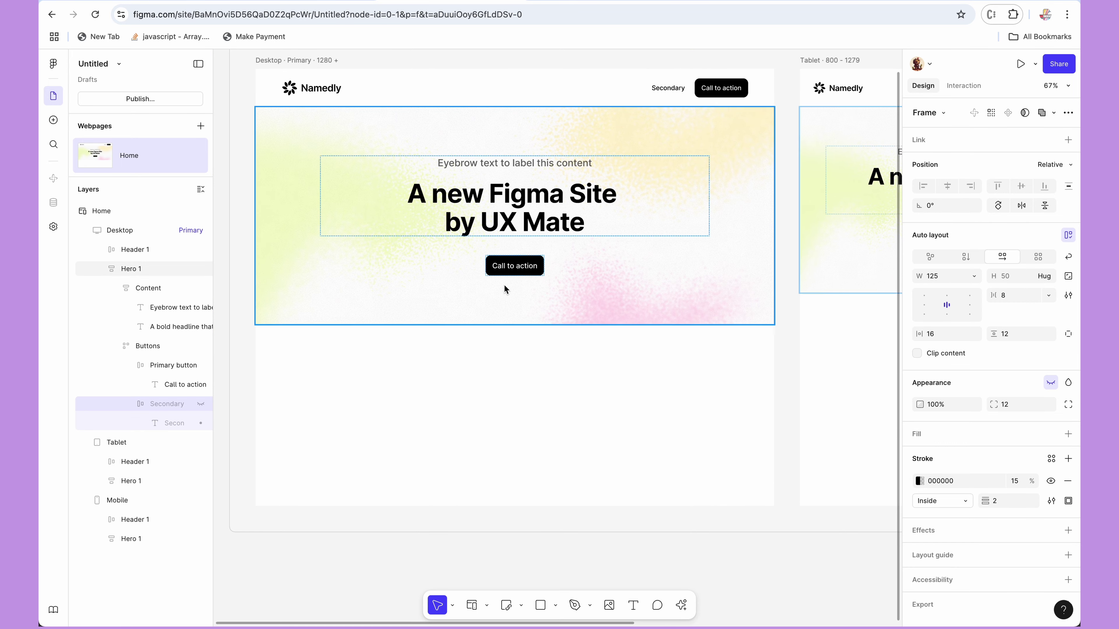
{"action": "left_click", "coordinate": [520, 268]}
{"action": "left_click", "coordinate": [518, 269]}
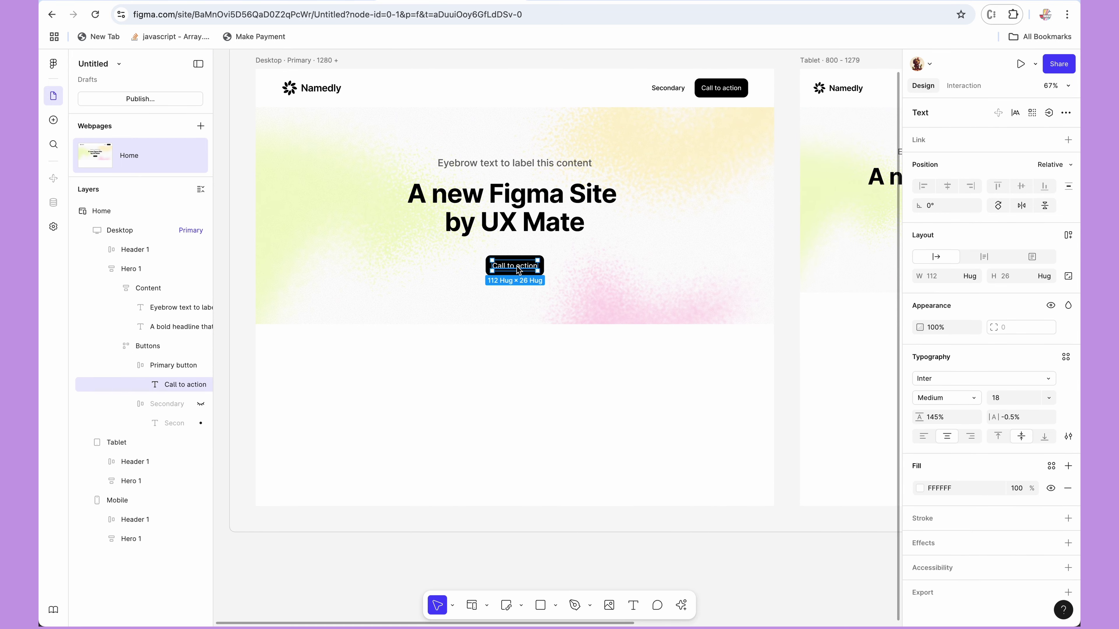
{"action": "double_click", "coordinate": [516, 267]}
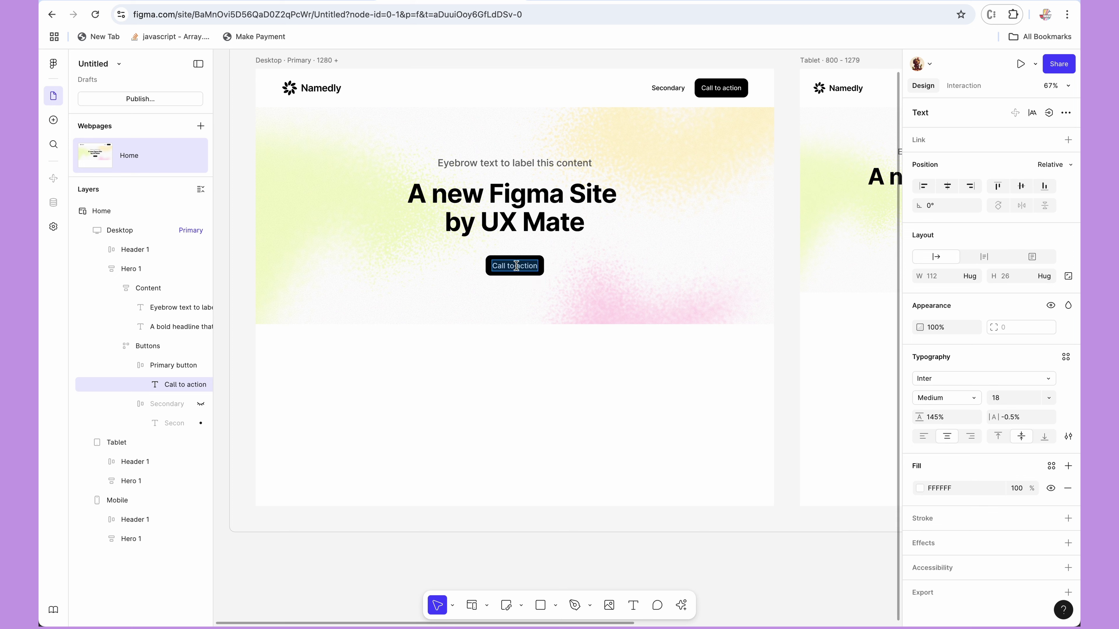
{"action": "type", "text": "Con"}
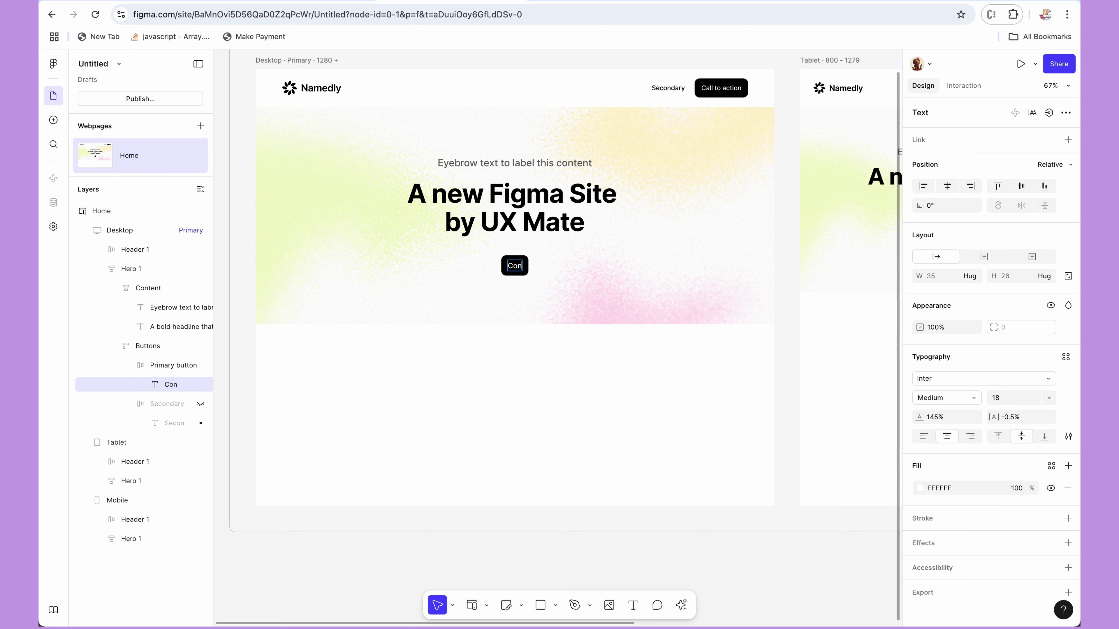
{"action": "type", "text": "tact US"}
{"action": "key", "text": "Escape"}
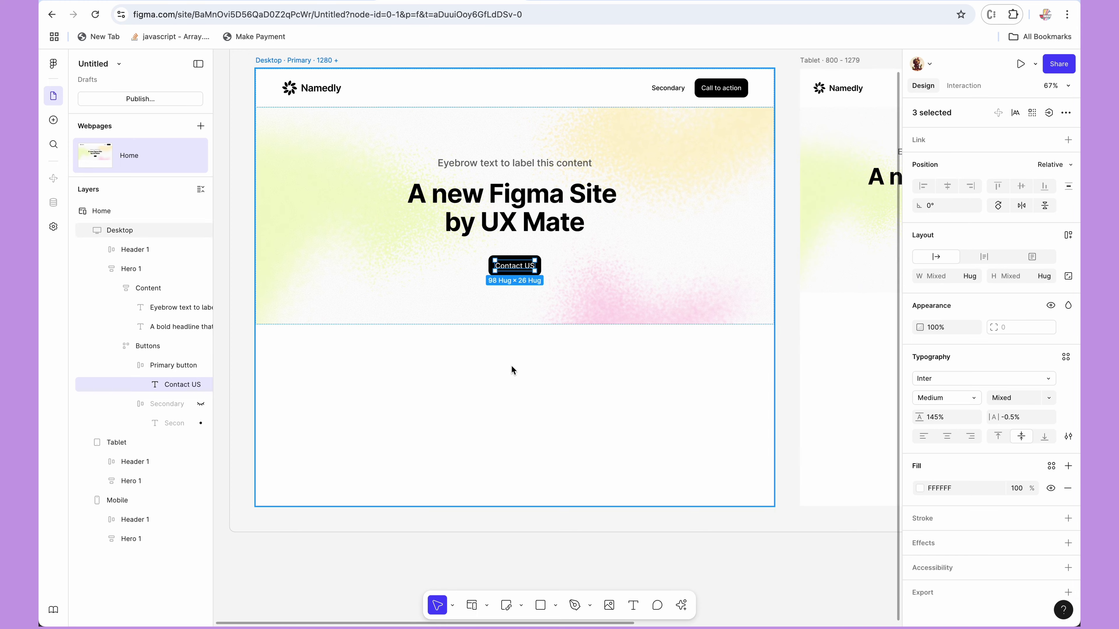
{"action": "scroll", "coordinate": [515, 369], "scroll_direction": "down", "scroll_amount": 3}
{"action": "left_click", "coordinate": [505, 471]}
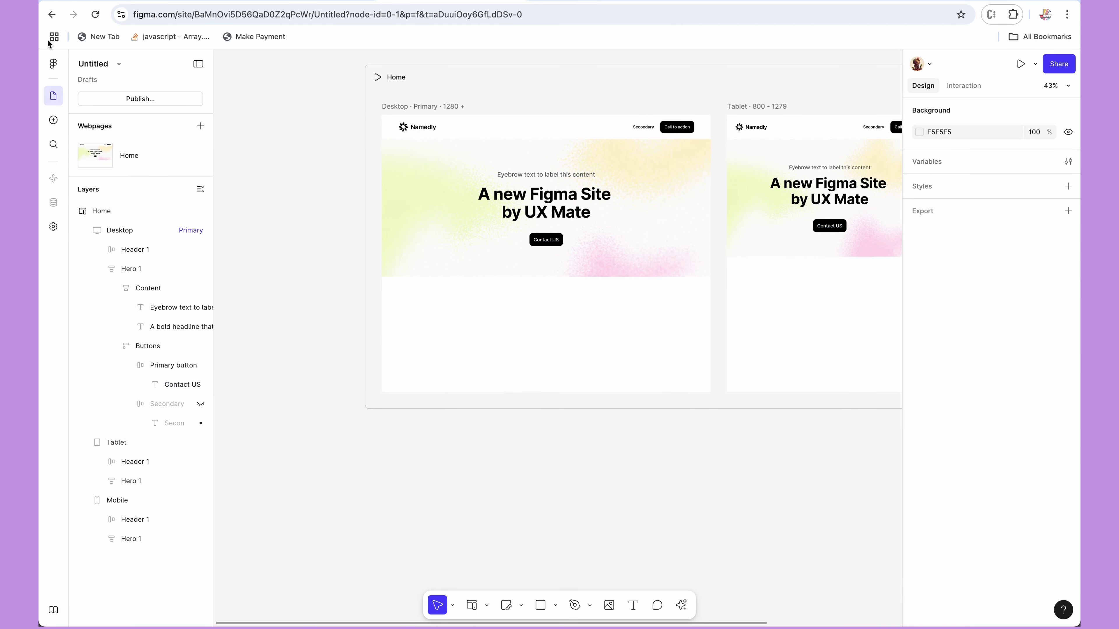
Step: Add the three-card feature block (A small card, A little glimpse, A quick peek) below the desktop hero and clear the selection
{"action": "left_click", "coordinate": [54, 119]}
{"action": "mouse_move", "coordinate": [138, 199]}
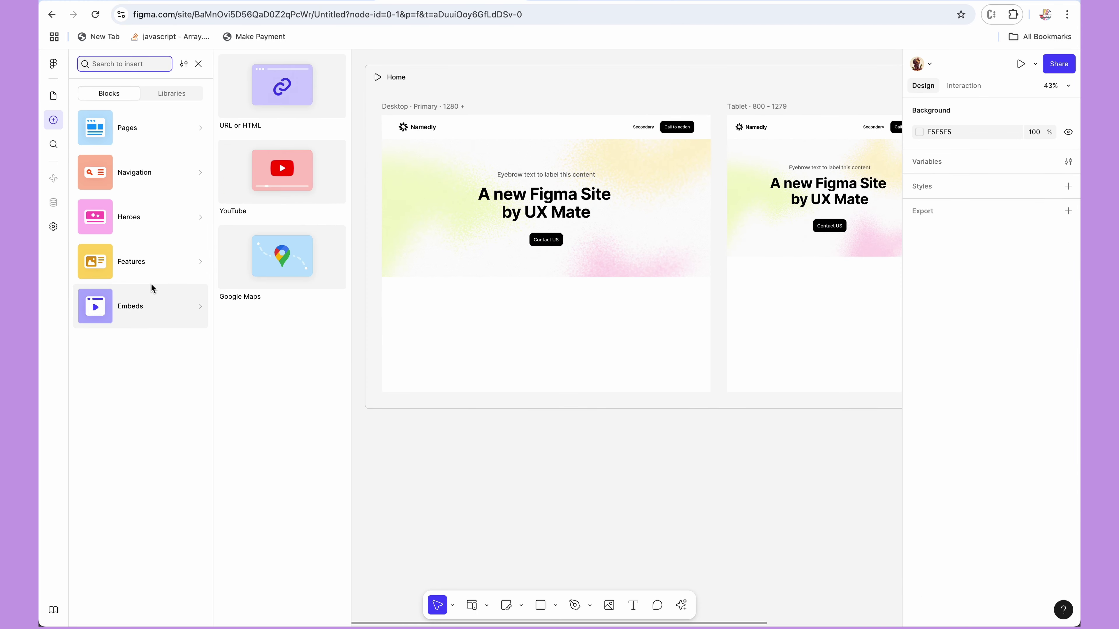
{"action": "mouse_move", "coordinate": [148, 266]}
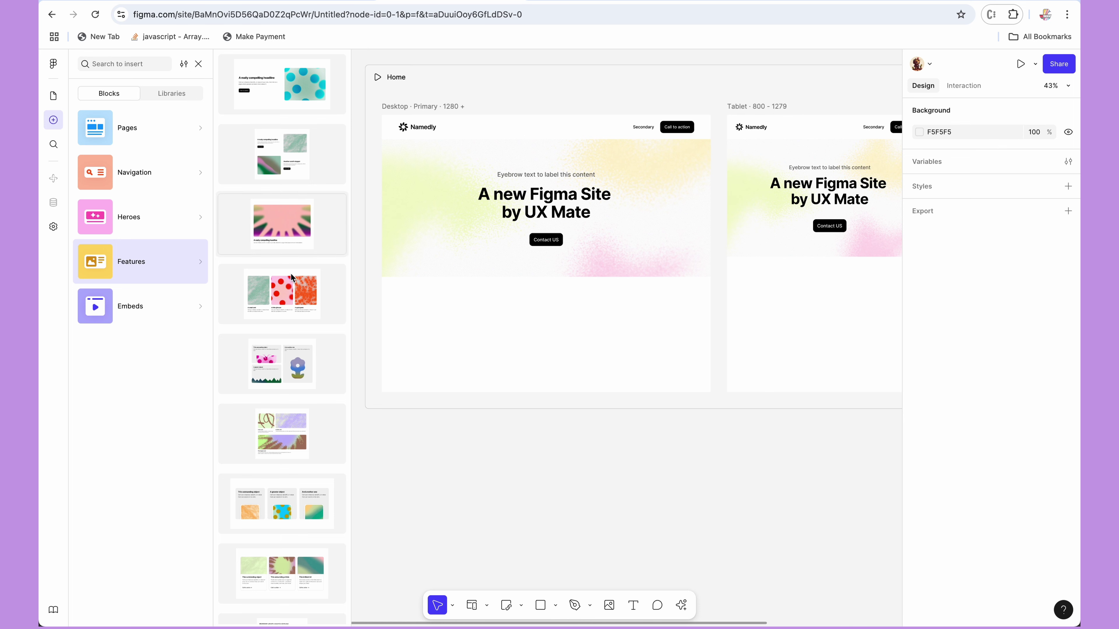
{"action": "scroll", "coordinate": [284, 393], "scroll_direction": "down", "scroll_amount": 1}
{"action": "left_click_drag", "start_coordinate": [282, 255], "coordinate": [499, 323]}
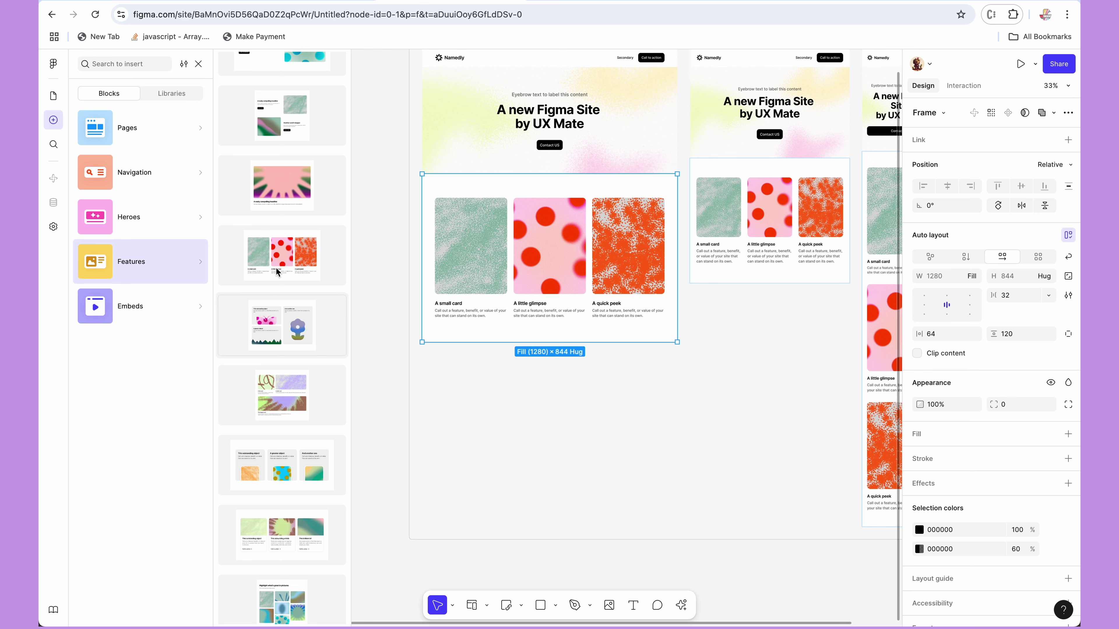
{"action": "left_click", "coordinate": [198, 64]}
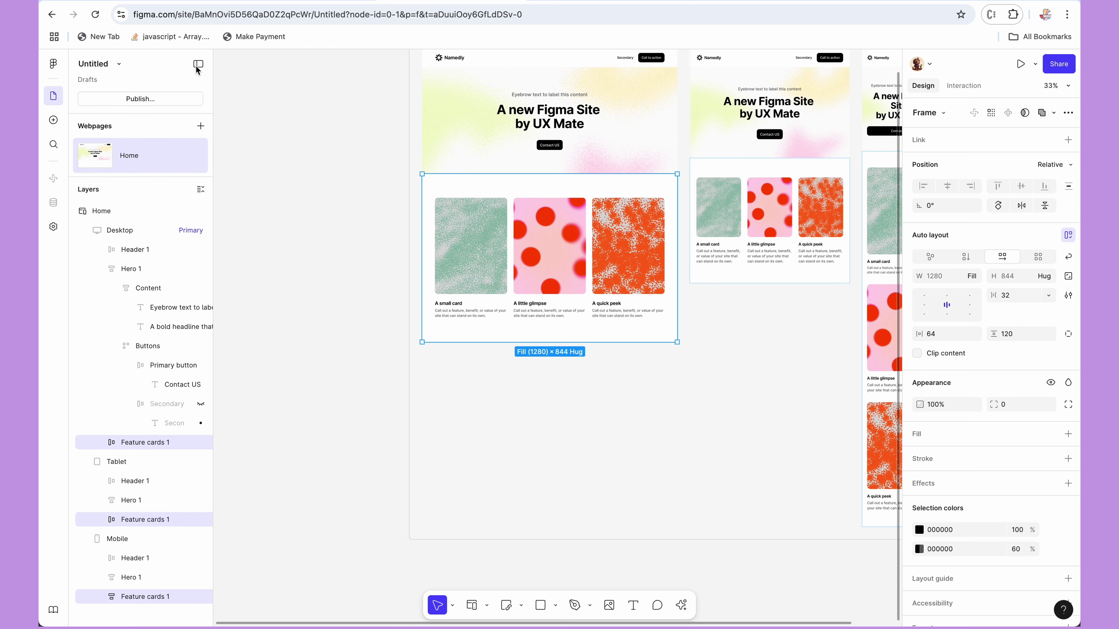
{"action": "key", "text": "shift+1"}
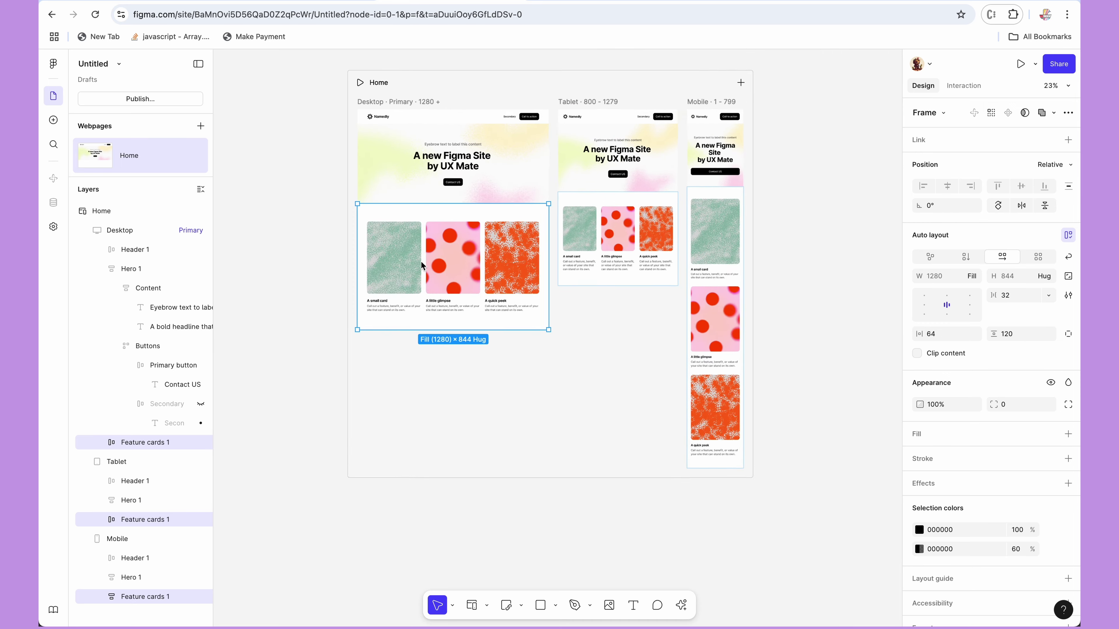
{"action": "key", "text": "minus"}
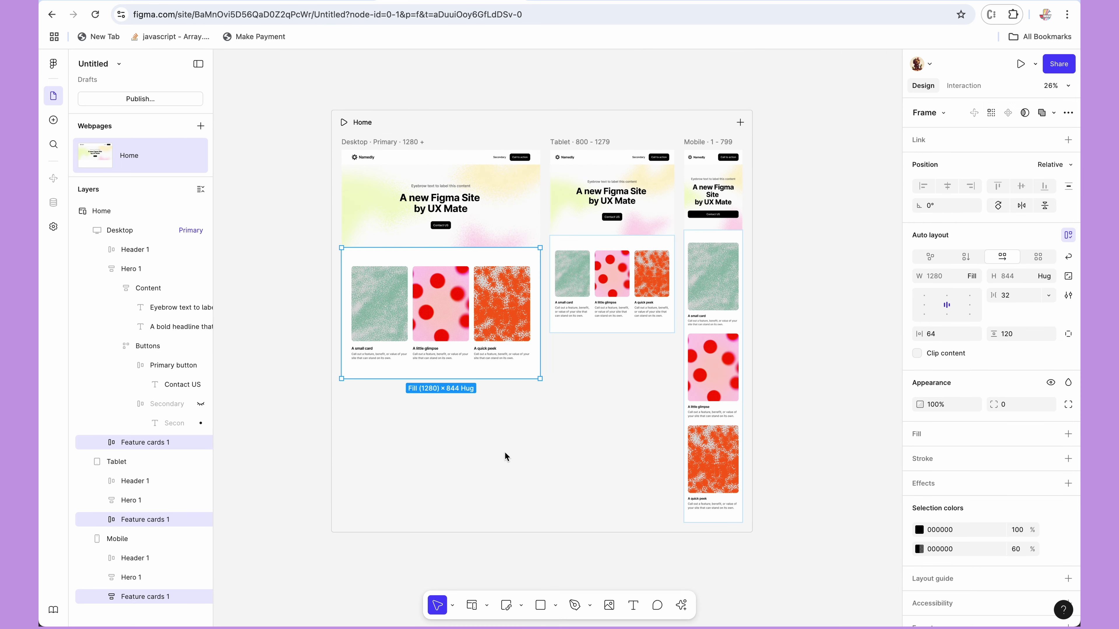
{"action": "left_click", "coordinate": [505, 463]}
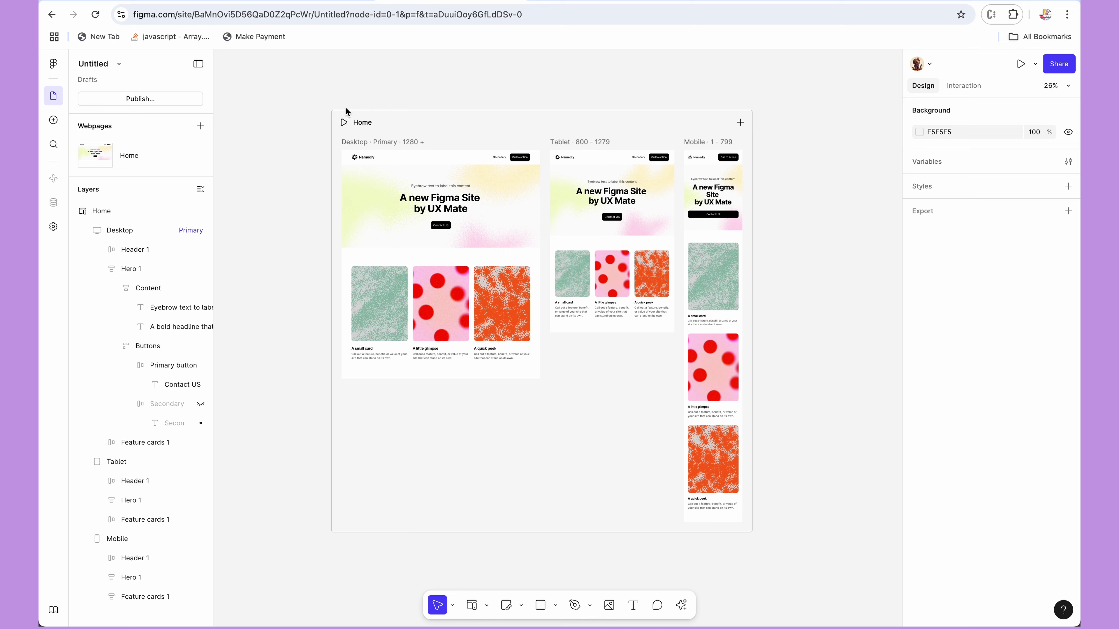
Step: Preview the Home page along its full length, widen the preview to 1628, and return to the editor
{"action": "left_click", "coordinate": [344, 122]}
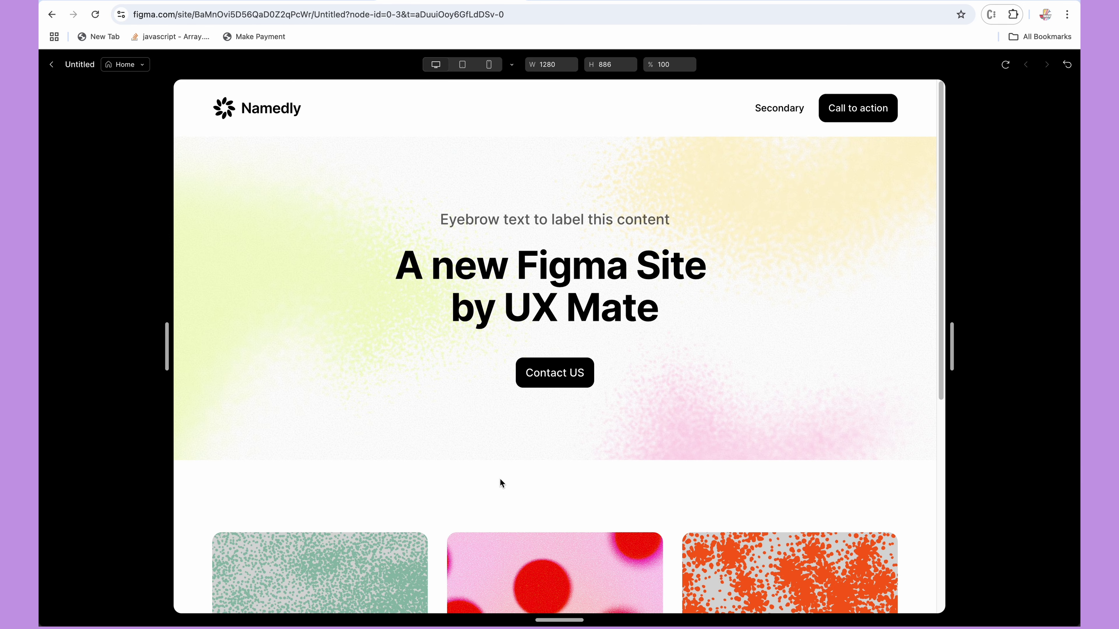
{"action": "scroll", "coordinate": [500, 478], "scroll_direction": "down", "scroll_amount": 8}
{"action": "scroll", "coordinate": [312, 431], "scroll_direction": "up", "scroll_amount": 8}
{"action": "left_click_drag", "start_coordinate": [952, 351], "coordinate": [1061, 285]}
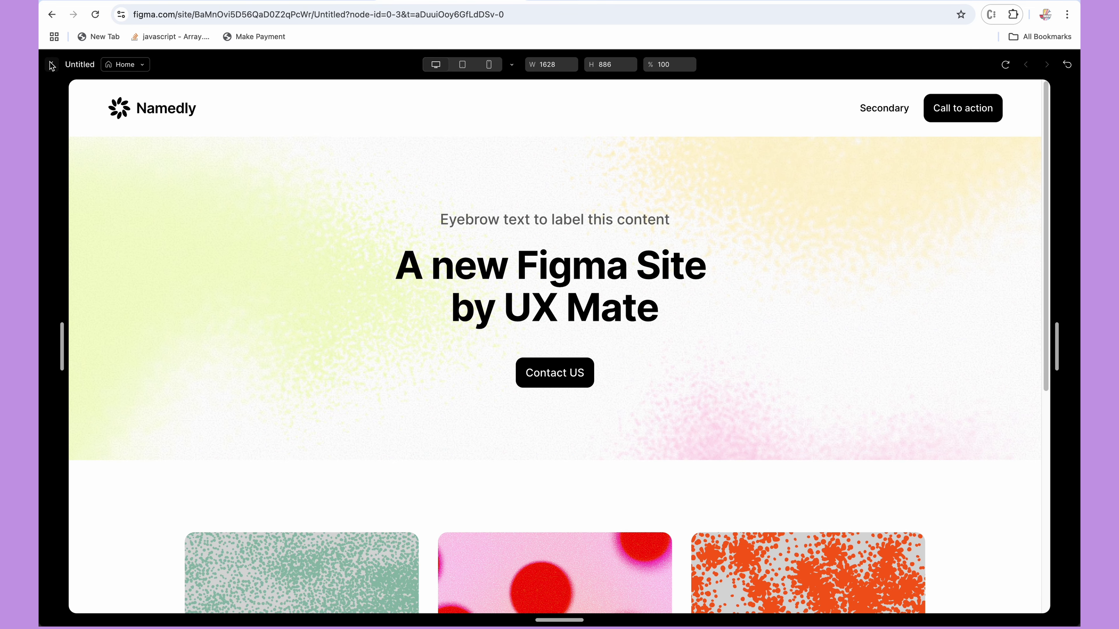
{"action": "left_click", "coordinate": [52, 66]}
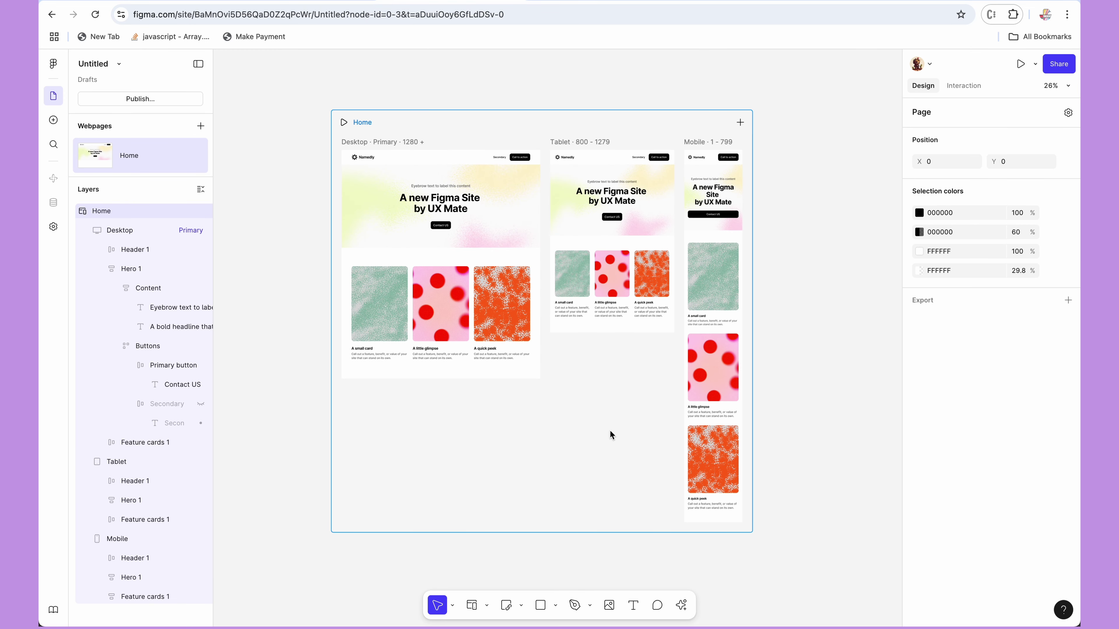
Step: Add a link with no destination to the Secondary text in the desktop header
{"action": "left_click", "coordinate": [975, 87]}
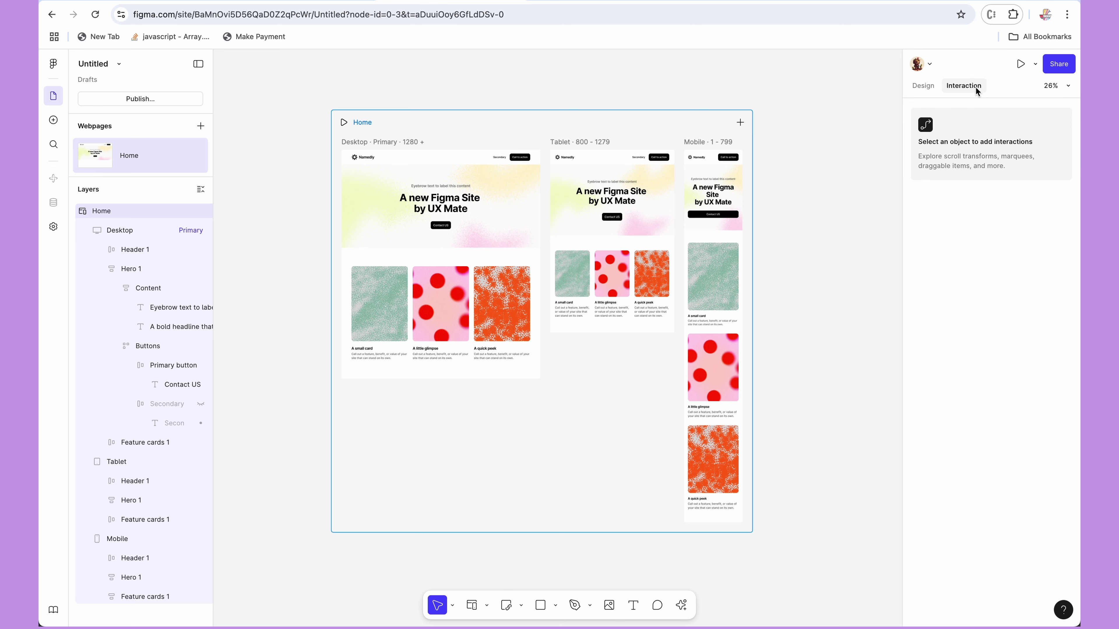
{"action": "left_click", "coordinate": [445, 227]}
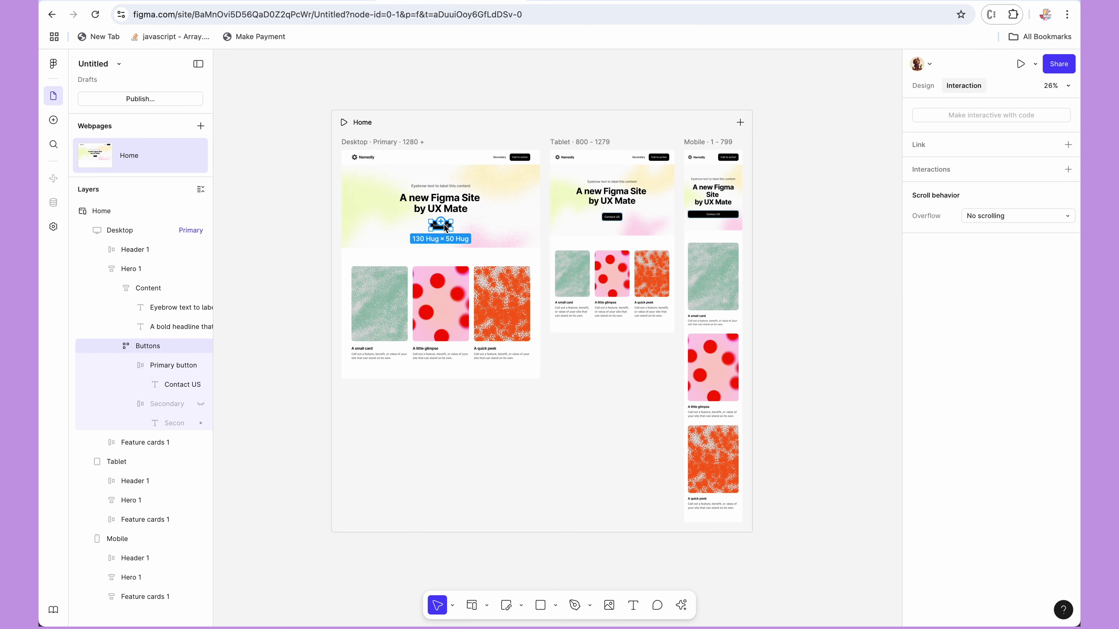
{"action": "scroll", "coordinate": [445, 227], "scroll_direction": "up", "scroll_amount": 5}
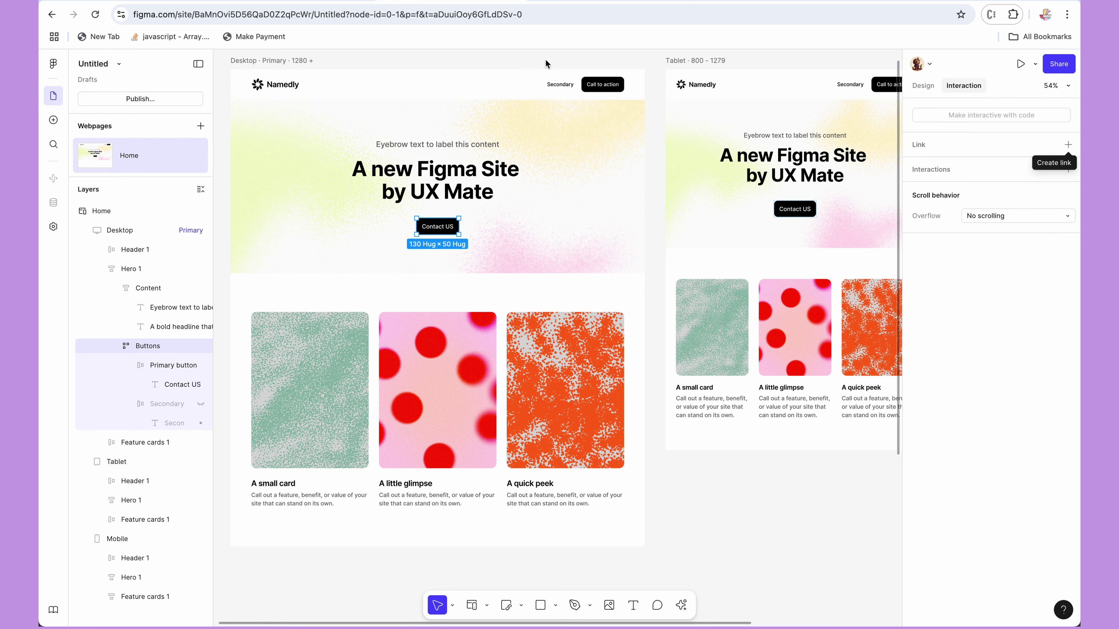
{"action": "left_click", "coordinate": [566, 85]}
{"action": "left_click", "coordinate": [565, 84]}
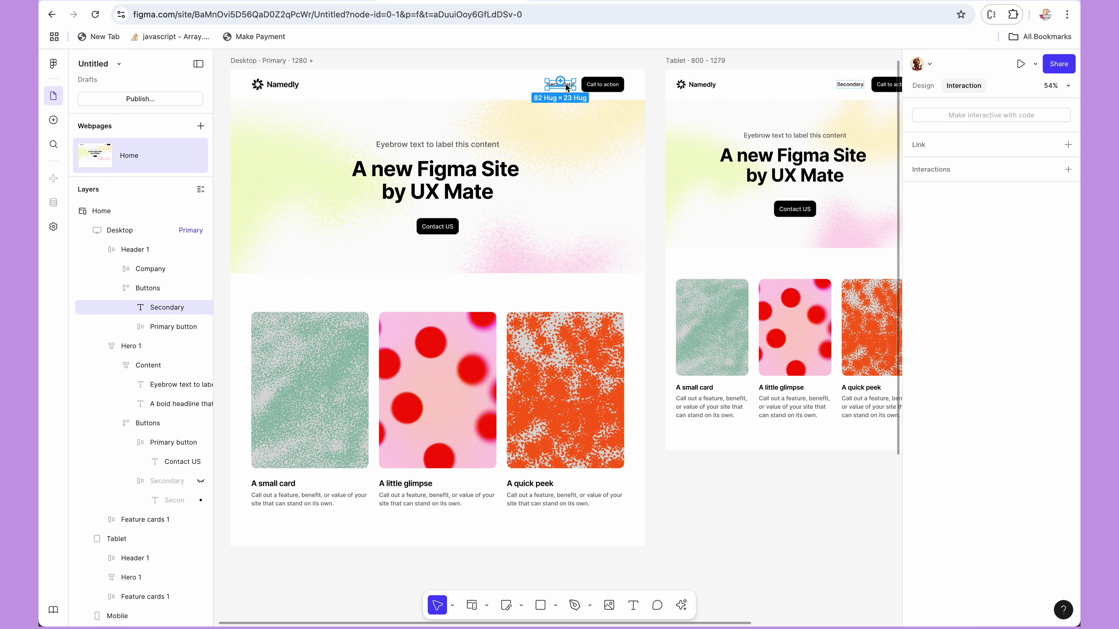
{"action": "left_click", "coordinate": [1068, 145]}
{"action": "left_click", "coordinate": [950, 167]}
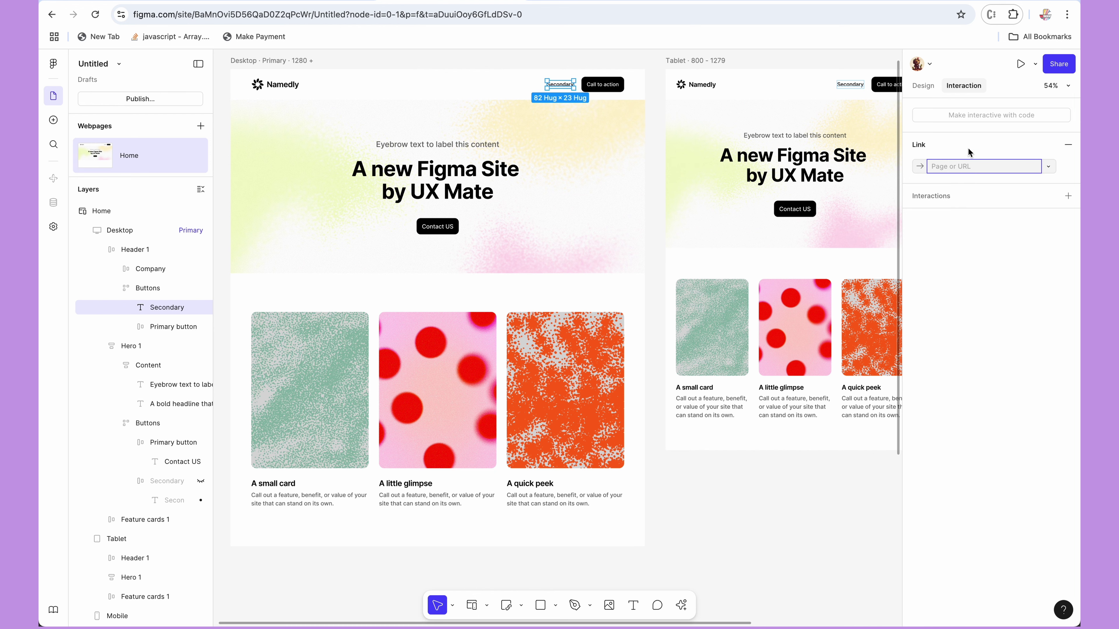
Step: Place a new blank webpage on the canvas beside the Home page
{"action": "scroll", "coordinate": [695, 433], "scroll_direction": "down", "scroll_amount": 5}
{"action": "left_click", "coordinate": [621, 427]}
{"action": "scroll", "coordinate": [620, 427], "scroll_direction": "down", "scroll_amount": 3}
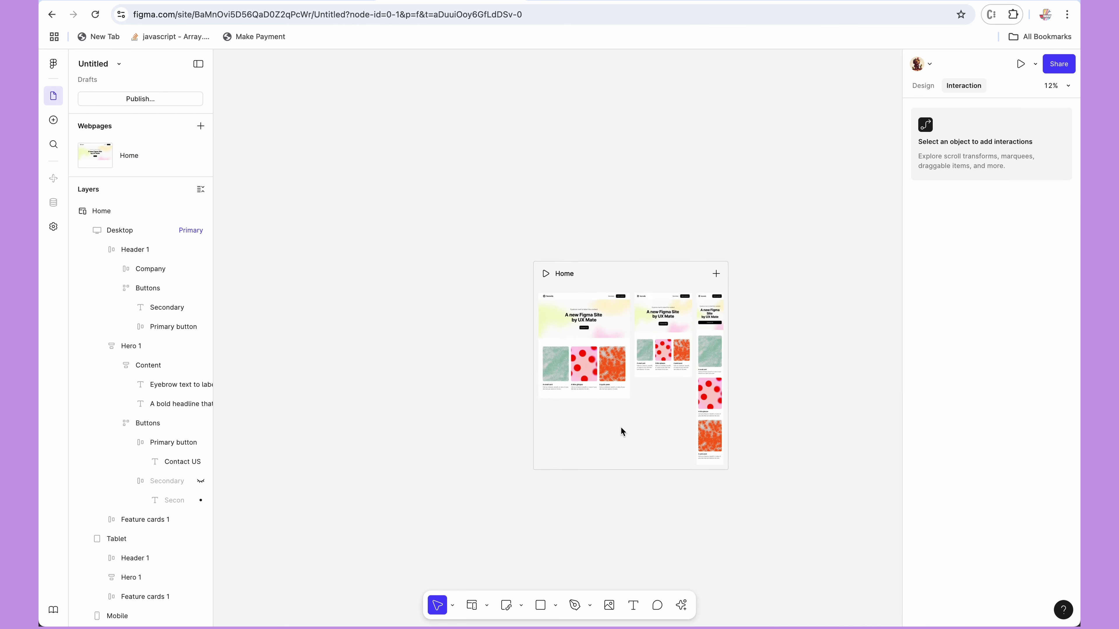
{"action": "scroll", "coordinate": [815, 328], "scroll_direction": "right", "scroll_amount": 3}
{"action": "left_click", "coordinate": [486, 605]}
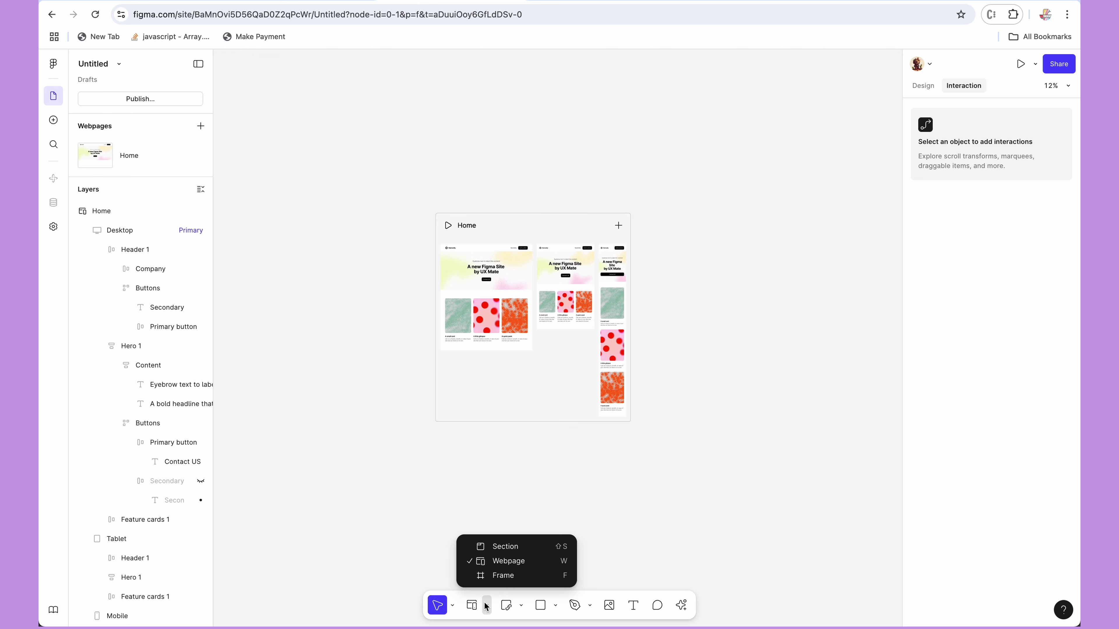
{"action": "left_click", "coordinate": [494, 565]}
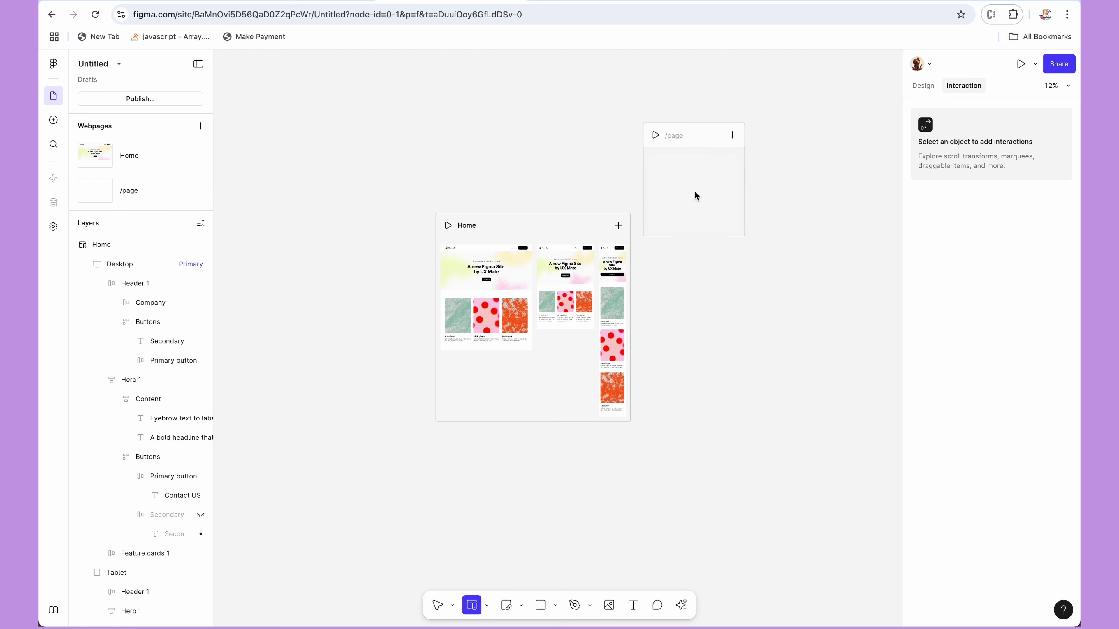
{"action": "left_click", "coordinate": [707, 284]}
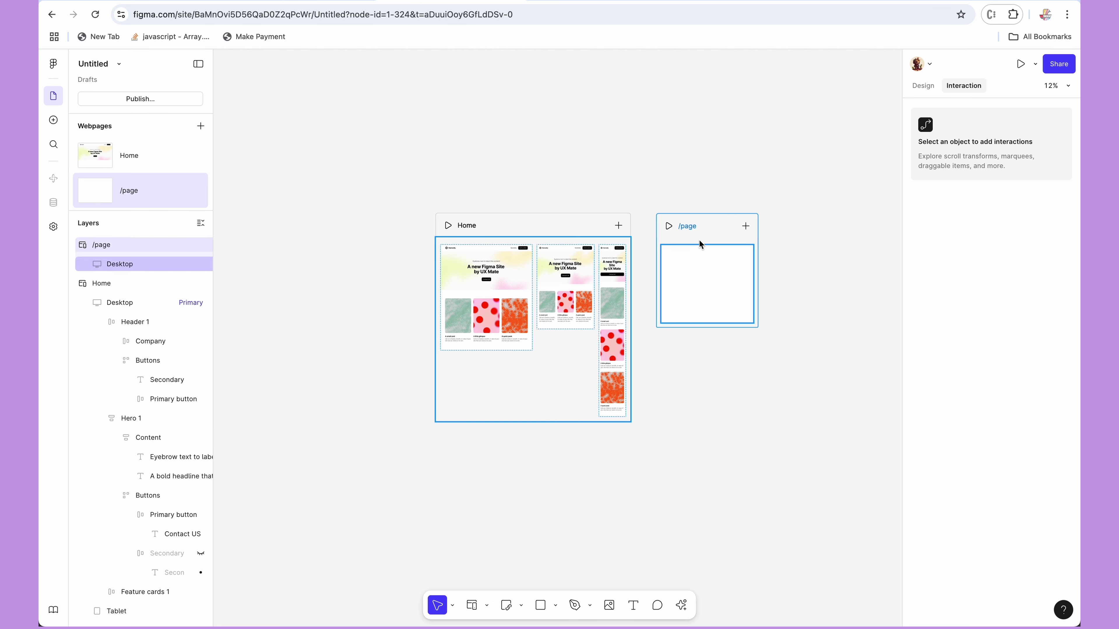
Step: Rename the new webpage as About
{"action": "double_click", "coordinate": [690, 226]}
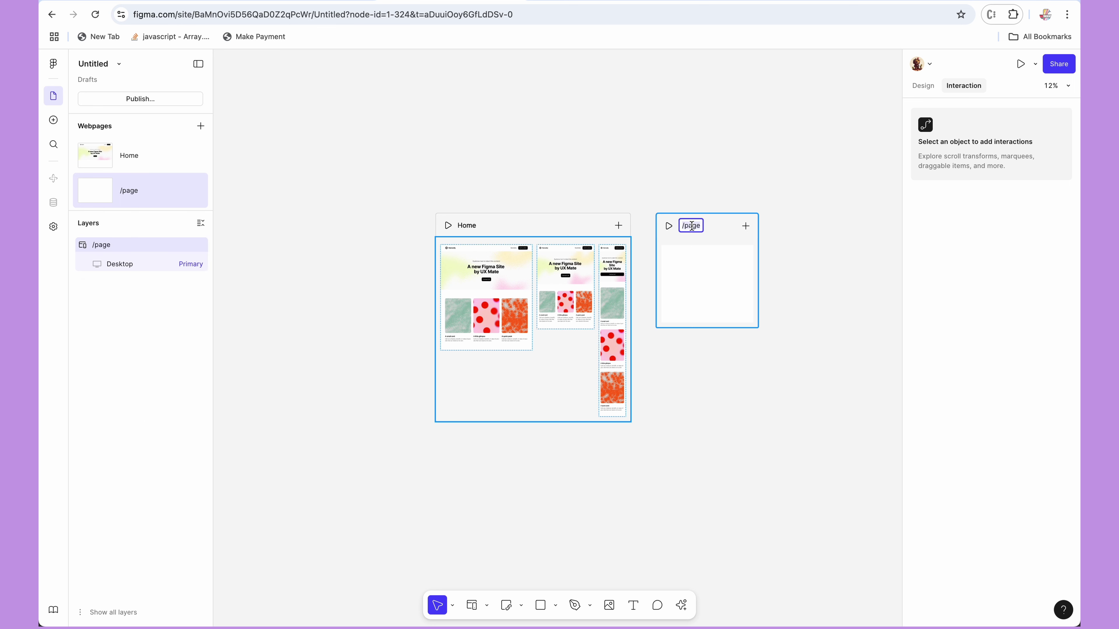
{"action": "type", "text": "About"}
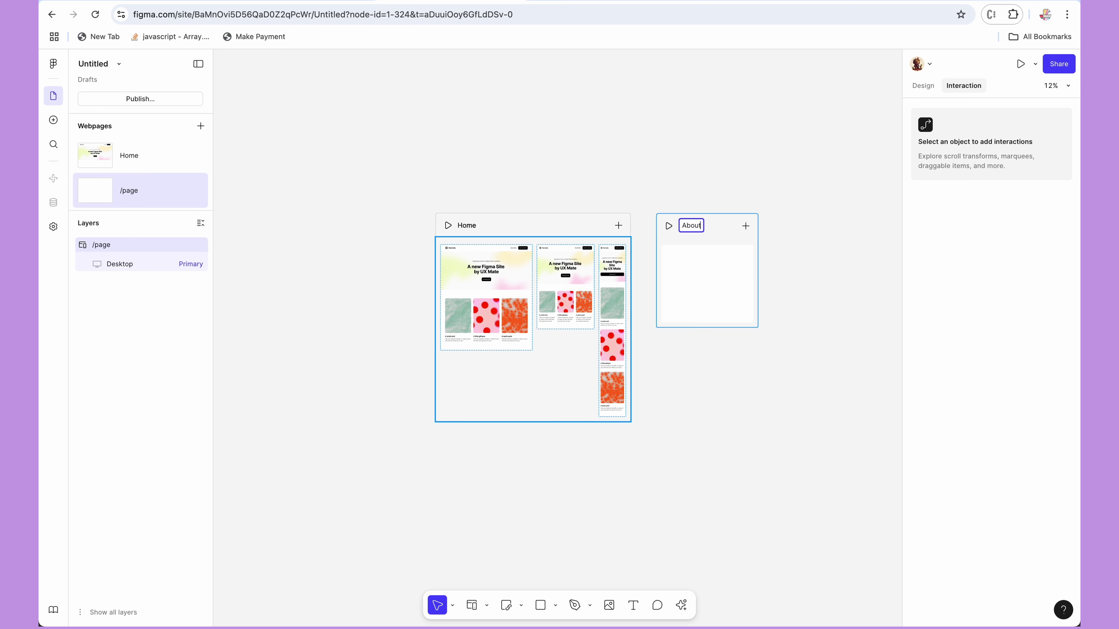
{"action": "key", "text": "Return"}
Step: Insert the ready-made "About me" page block into the desktop layout of the /about page
{"action": "left_click", "coordinate": [54, 120]}
{"action": "mouse_move", "coordinate": [157, 130]}
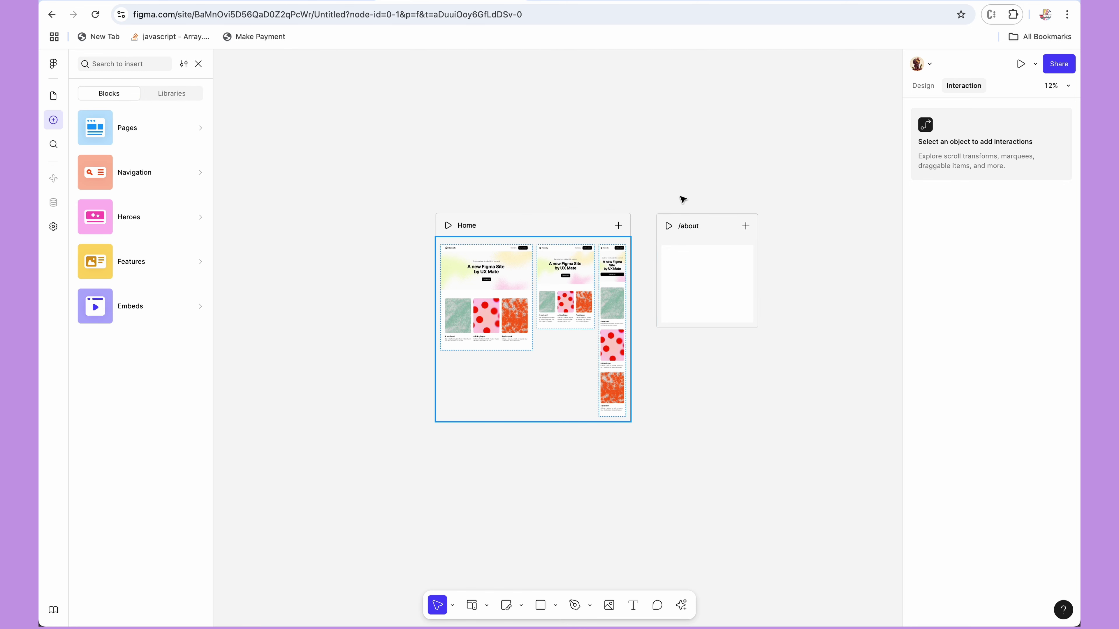
{"action": "left_click", "coordinate": [707, 286]}
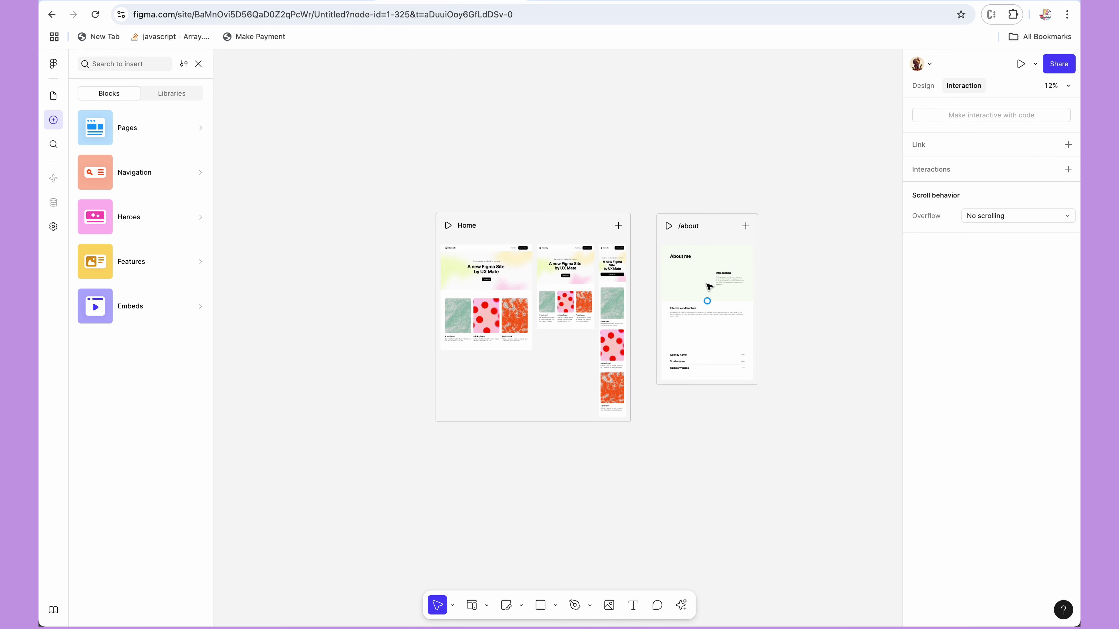
{"action": "scroll", "coordinate": [709, 243], "scroll_direction": "up", "scroll_amount": 3}
{"action": "scroll", "coordinate": [709, 243], "scroll_direction": "up", "scroll_amount": 1}
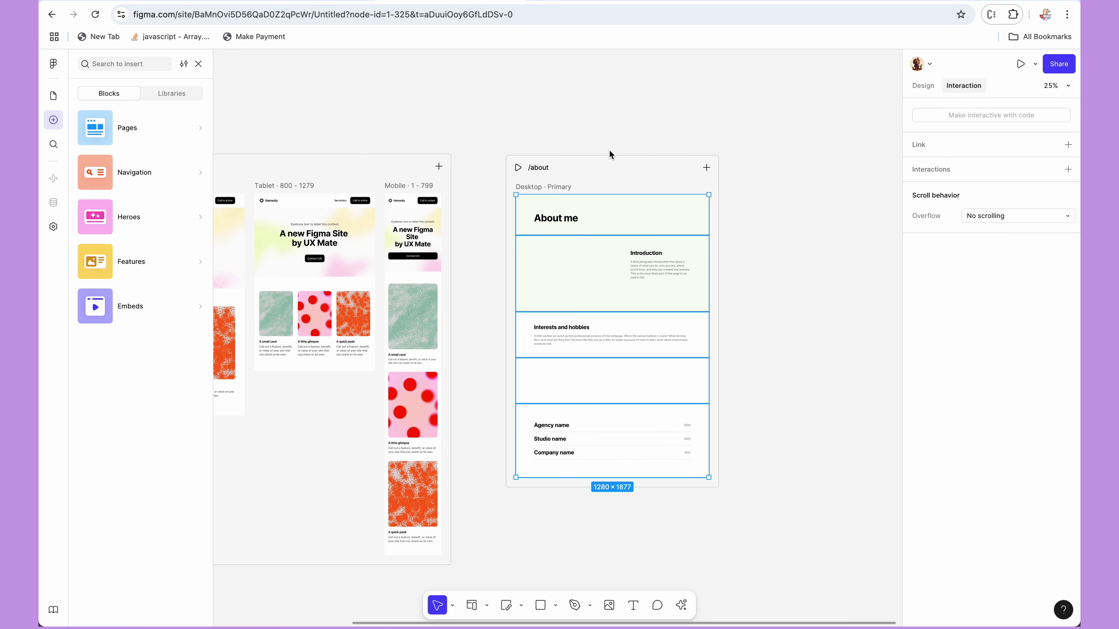
Step: Add Tablet and Mobile breakpoints to the /about page
{"action": "left_click", "coordinate": [605, 159]}
{"action": "left_click", "coordinate": [706, 168]}
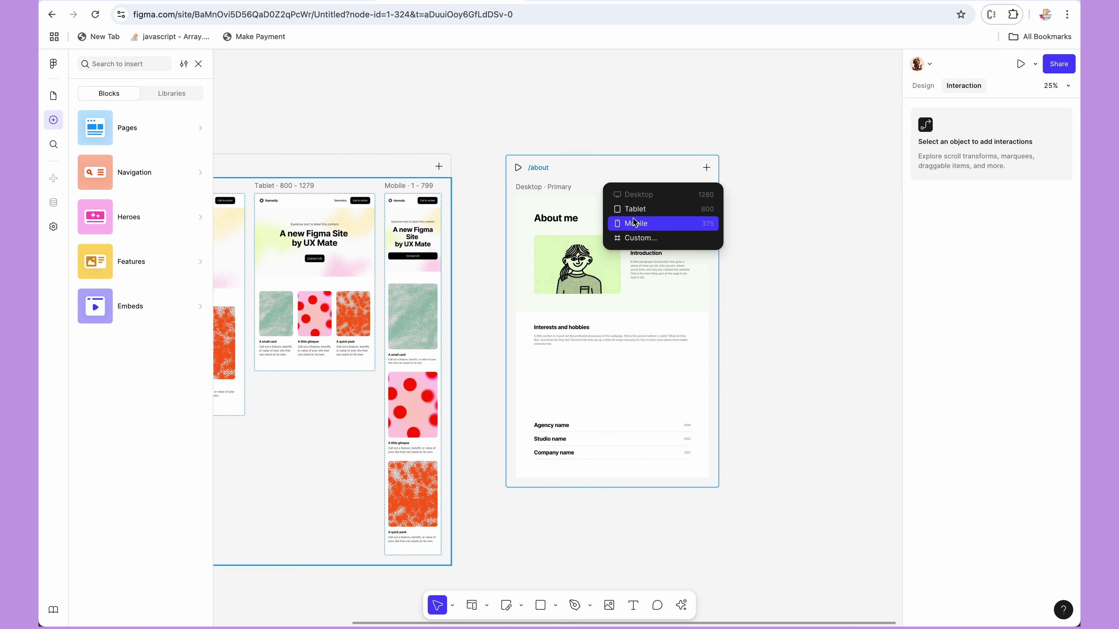
{"action": "left_click", "coordinate": [649, 210]}
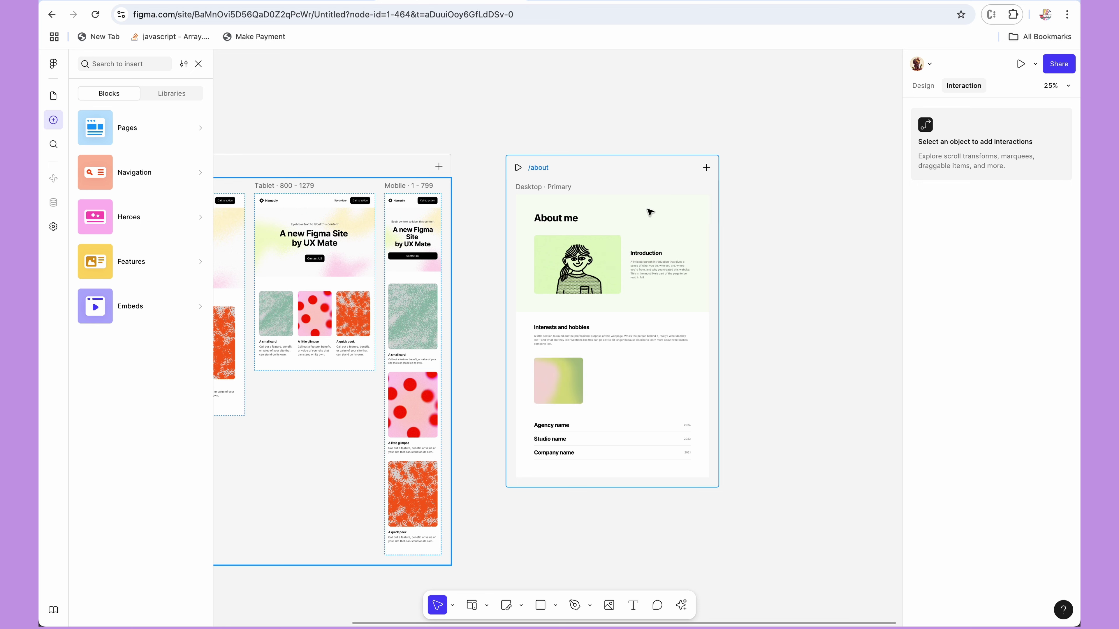
{"action": "left_click", "coordinate": [836, 168]}
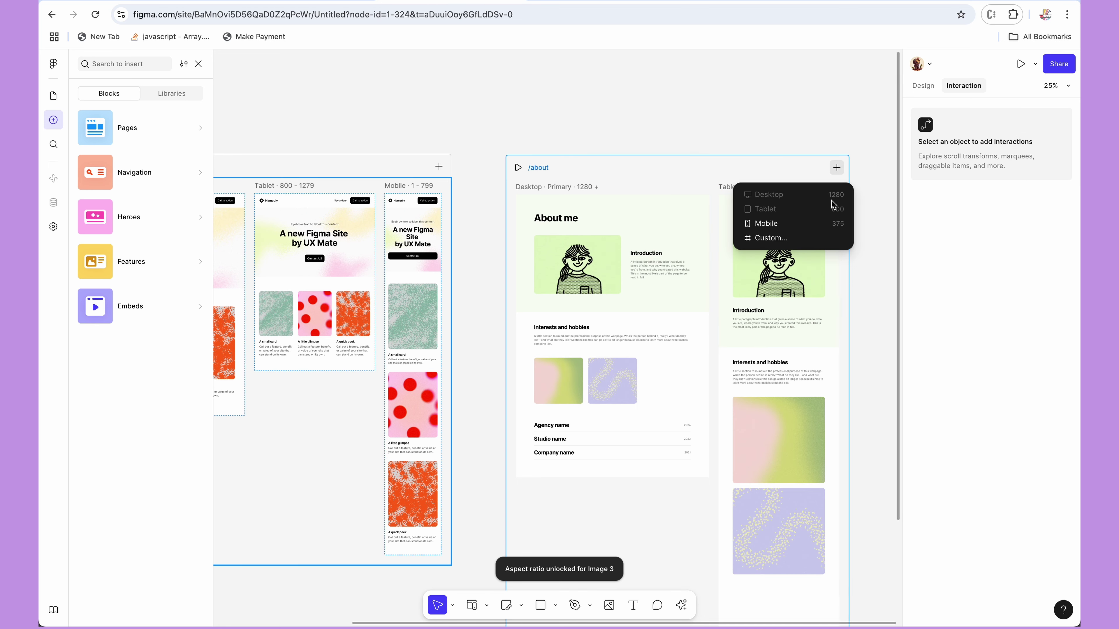
{"action": "left_click", "coordinate": [829, 222]}
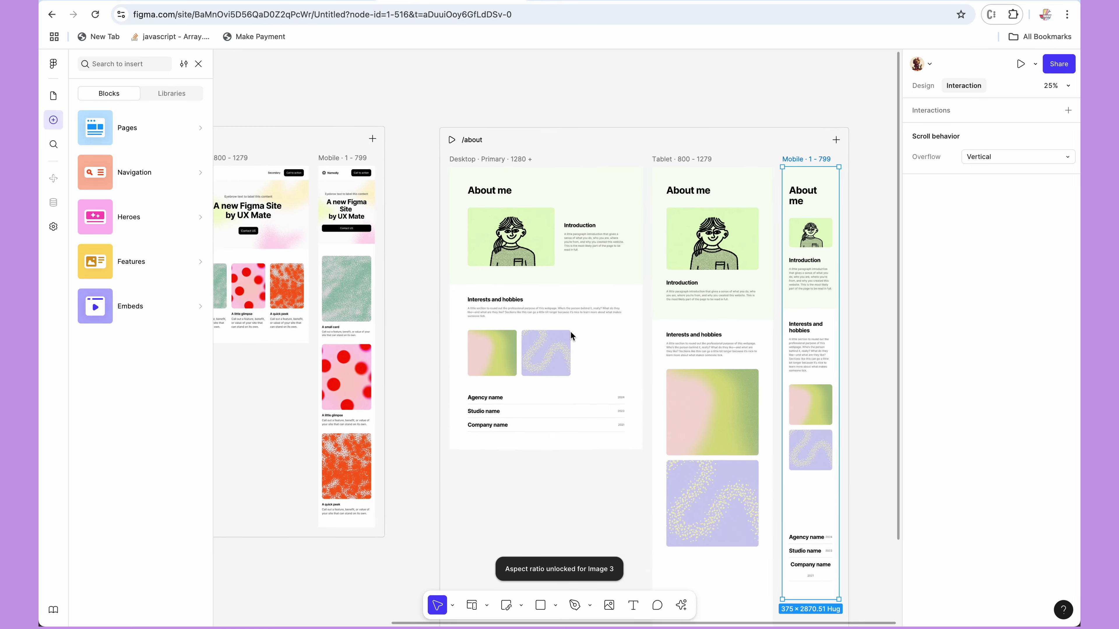
Step: Examine the desktop, tablet and mobile layouts of the /about page and clear the selection
{"action": "scroll", "coordinate": [570, 335], "scroll_direction": "down", "scroll_amount": 3}
{"action": "scroll", "coordinate": [444, 302], "scroll_direction": "up", "scroll_amount": 6}
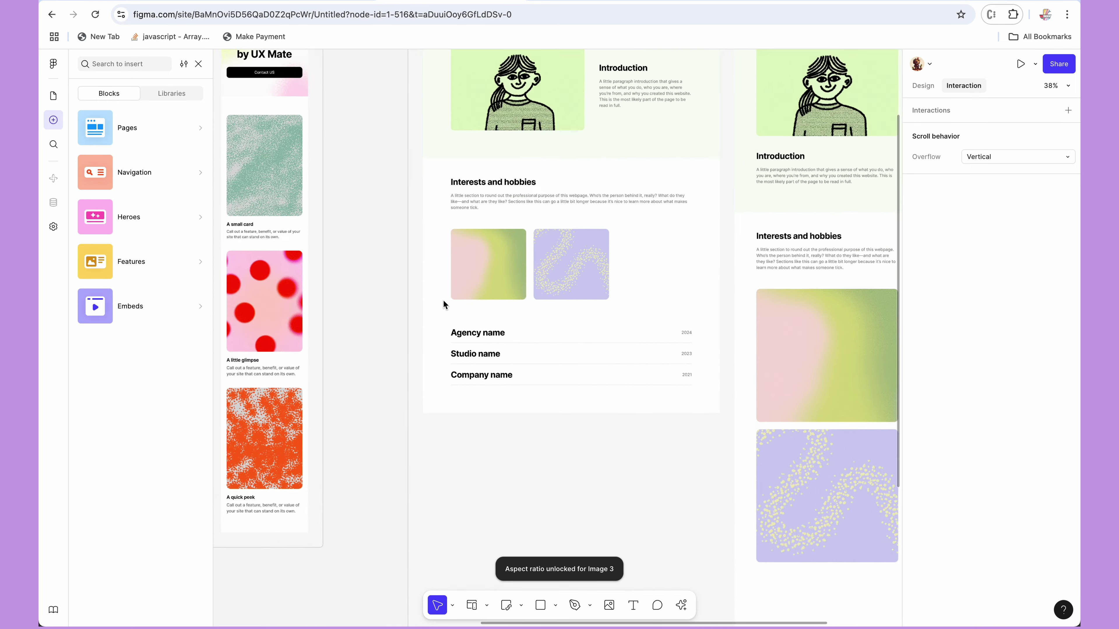
{"action": "scroll", "coordinate": [443, 302], "scroll_direction": "right", "scroll_amount": 3}
{"action": "scroll", "coordinate": [444, 302], "scroll_direction": "up", "scroll_amount": 2}
{"action": "scroll", "coordinate": [438, 198], "scroll_direction": "down", "scroll_amount": 2}
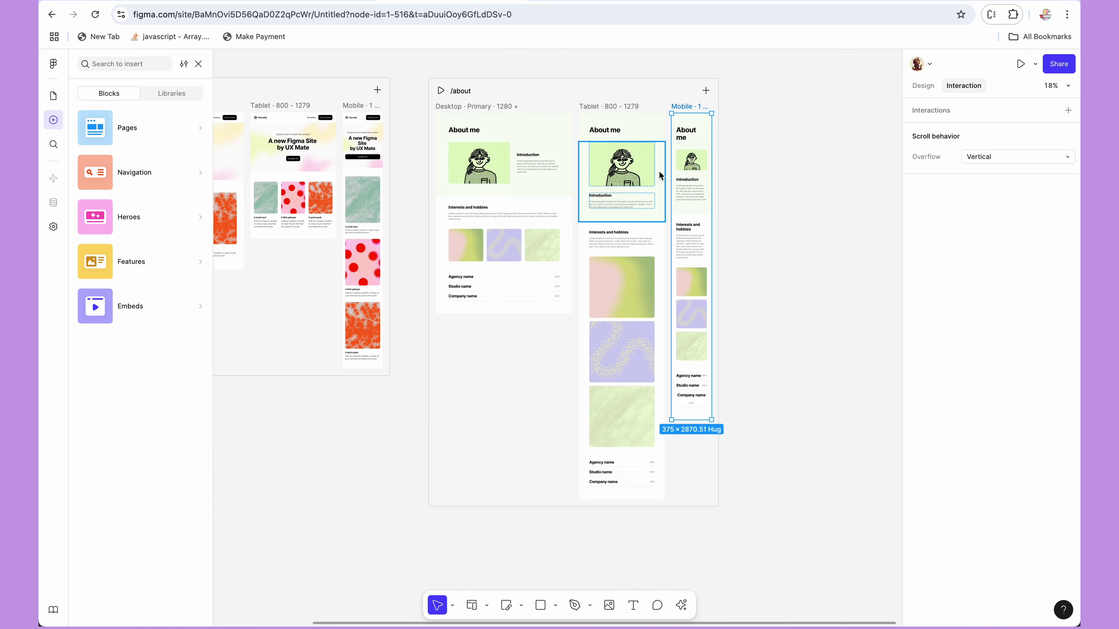
{"action": "left_click", "coordinate": [774, 145]}
{"action": "scroll", "coordinate": [605, 303], "scroll_direction": "down", "scroll_amount": 5}
{"action": "scroll", "coordinate": [606, 302], "scroll_direction": "up", "scroll_amount": 2}
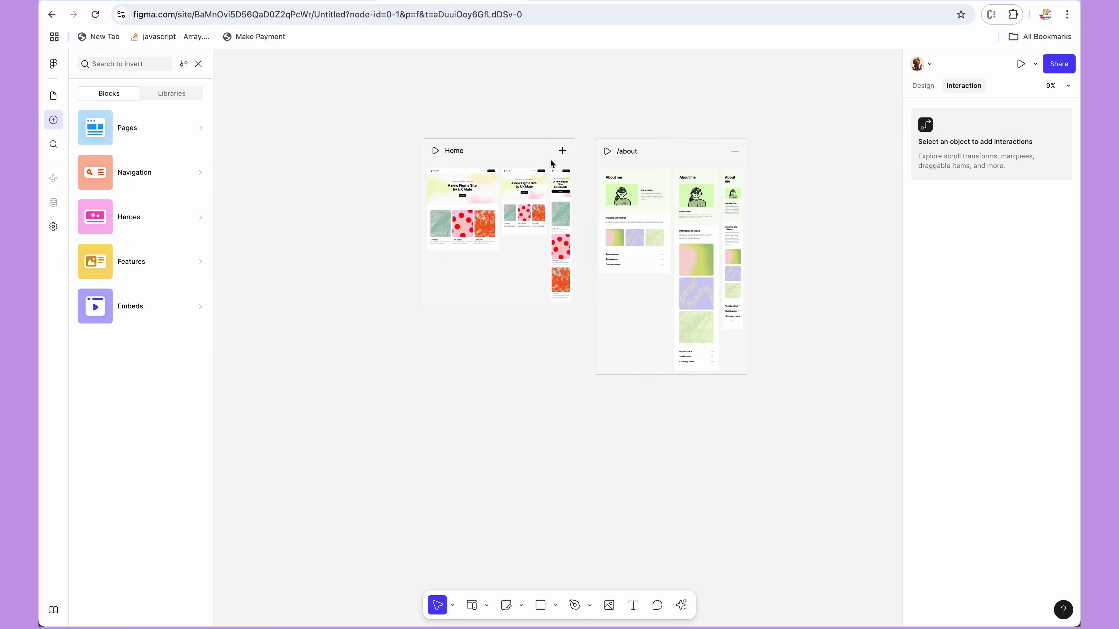
Step: Change the Secondary text in the Home page's desktop header to "About"
{"action": "scroll", "coordinate": [423, 124], "scroll_direction": "up", "scroll_amount": 10}
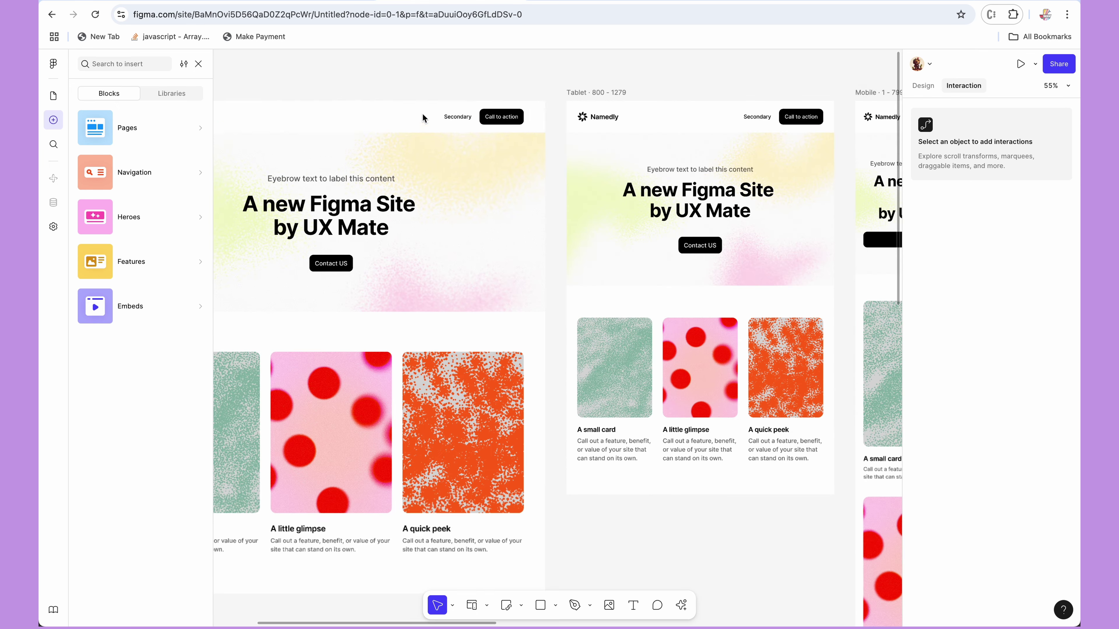
{"action": "left_click", "coordinate": [457, 117]}
{"action": "left_click", "coordinate": [459, 117]}
{"action": "scroll", "coordinate": [459, 118], "scroll_direction": "up", "scroll_amount": 5}
{"action": "left_click", "coordinate": [460, 118]}
{"action": "scroll", "coordinate": [460, 118], "scroll_direction": "up", "scroll_amount": 3}
{"action": "double_click", "coordinate": [465, 117]}
{"action": "type", "text": "About"}
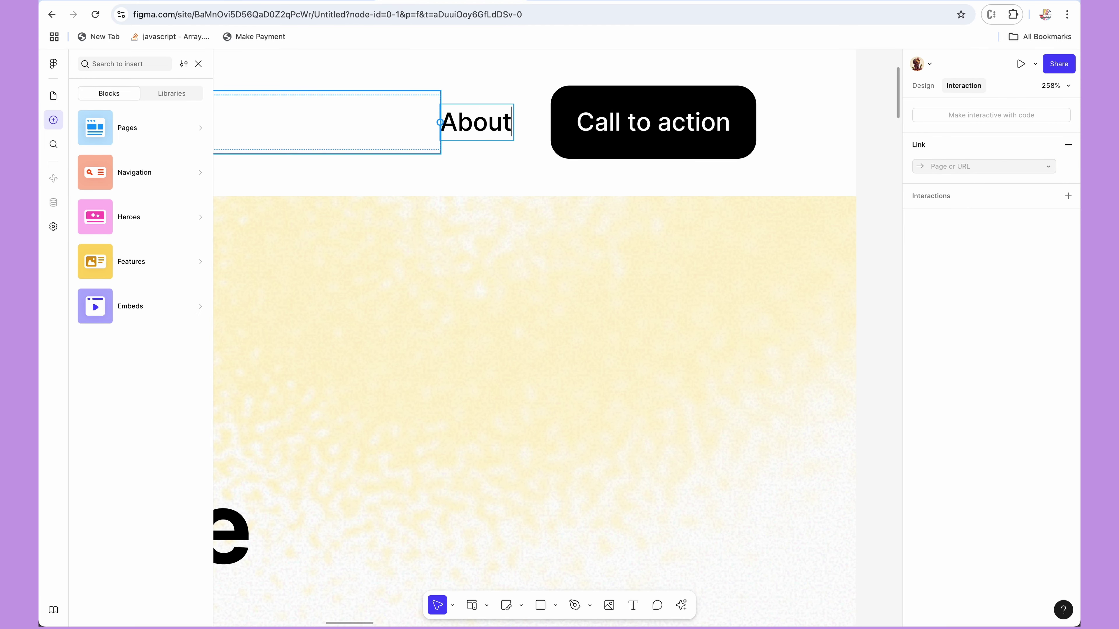
{"action": "key", "text": "Escape"}
{"action": "scroll", "coordinate": [490, 179], "scroll_direction": "down", "scroll_amount": 10}
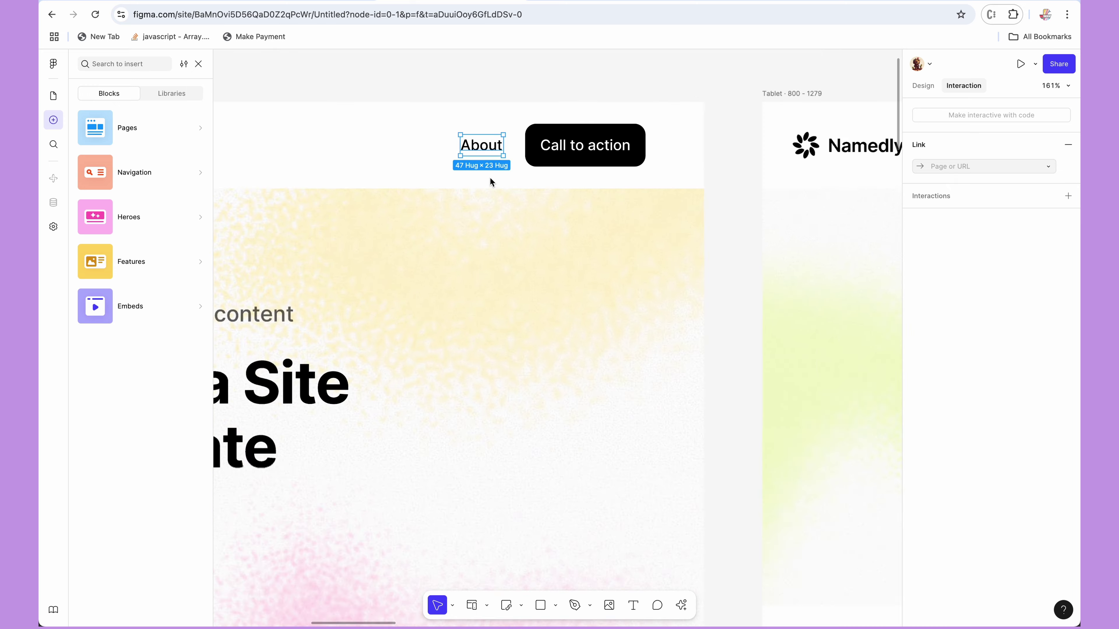
{"action": "scroll", "coordinate": [837, 126], "scroll_direction": "right", "scroll_amount": 3}
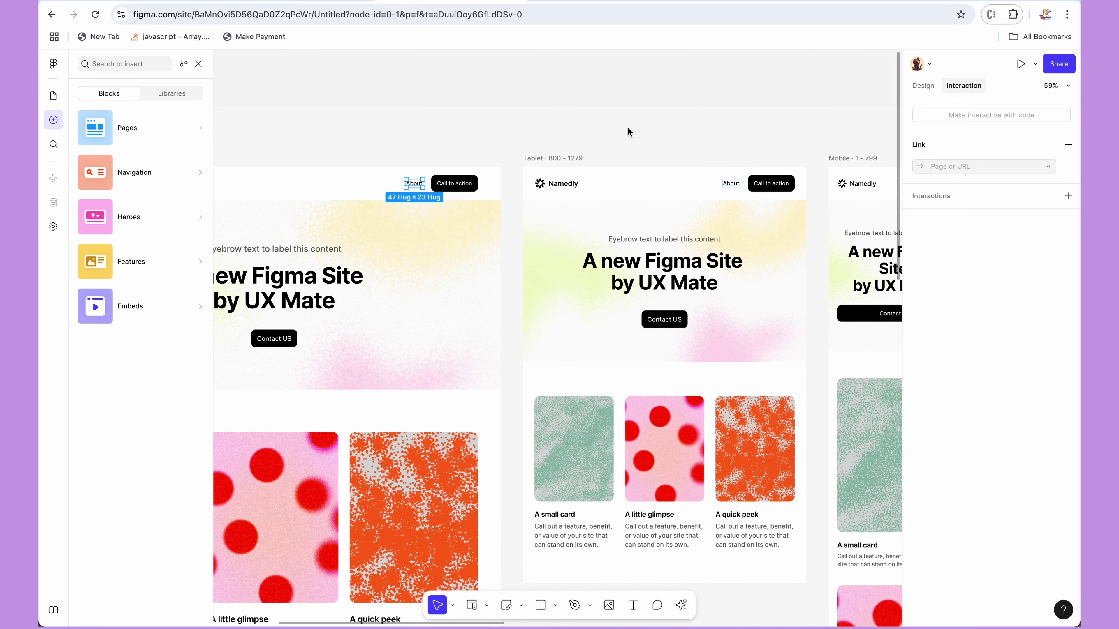
Step: Link the About text in the Home page's desktop header to the /about page and clear the selection
{"action": "left_click_drag", "start_coordinate": [421, 182], "coordinate": [751, 240]}
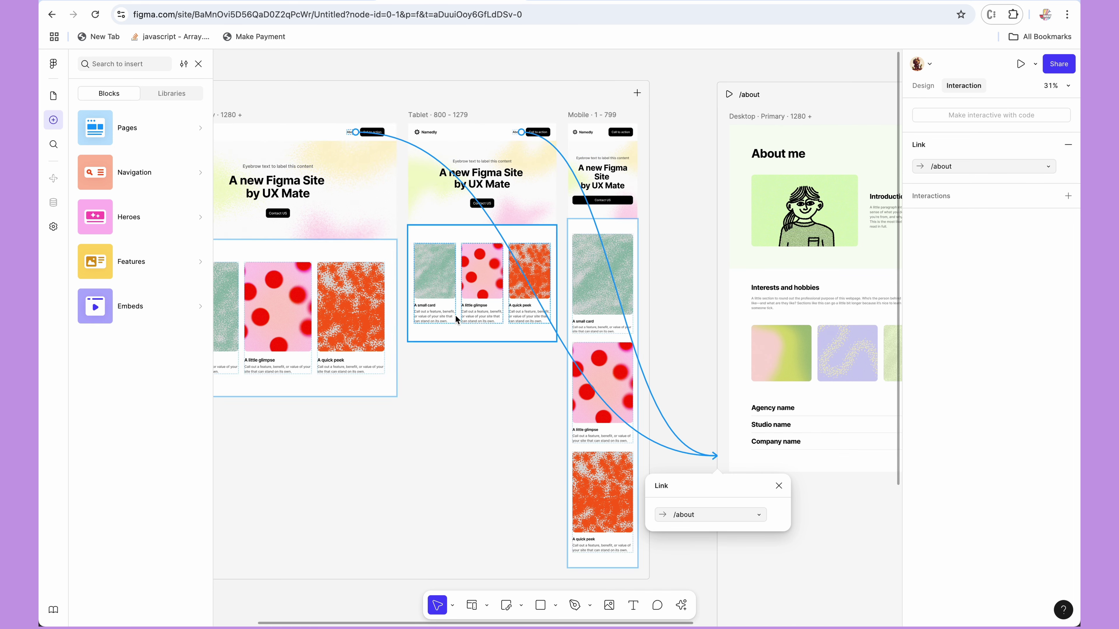
{"action": "scroll", "coordinate": [455, 375], "scroll_direction": "right", "scroll_amount": 2}
{"action": "scroll", "coordinate": [454, 375], "scroll_direction": "down", "scroll_amount": 1}
{"action": "scroll", "coordinate": [455, 371], "scroll_direction": "right", "scroll_amount": 1}
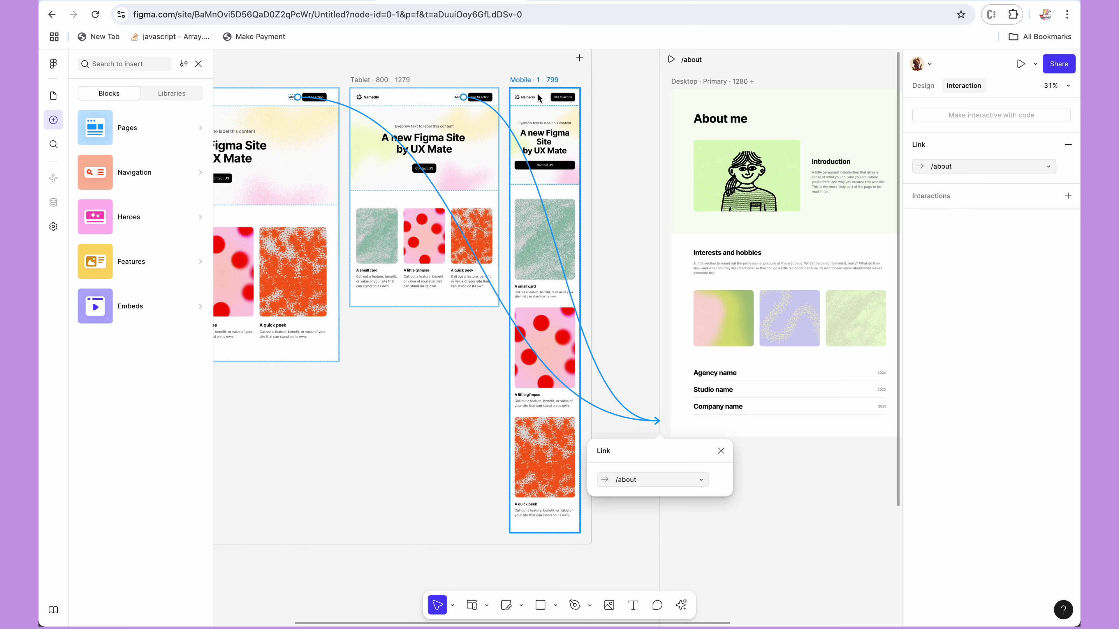
{"action": "scroll", "coordinate": [462, 190], "scroll_direction": "down", "scroll_amount": 3}
{"action": "scroll", "coordinate": [462, 190], "scroll_direction": "up", "scroll_amount": 3}
{"action": "scroll", "coordinate": [463, 190], "scroll_direction": "right", "scroll_amount": 3}
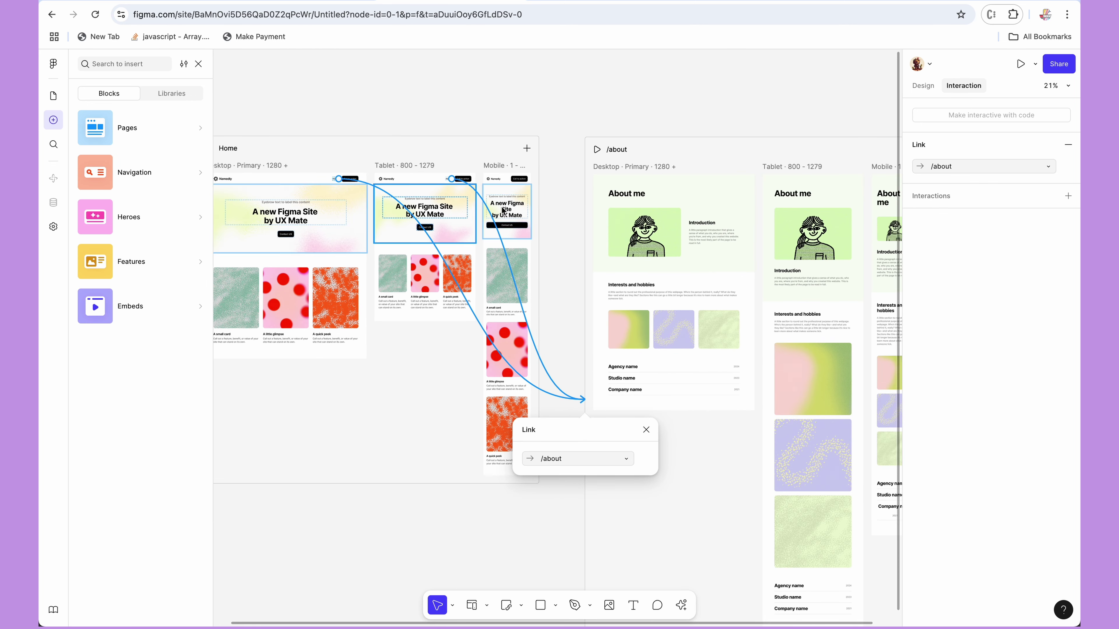
{"action": "left_click", "coordinate": [640, 99]}
Step: Preview the Home page, follow its About link, look through the /about page, return to Home and close the preview
{"action": "scroll", "coordinate": [640, 99], "scroll_direction": "down", "scroll_amount": 3}
{"action": "scroll", "coordinate": [638, 108], "scroll_direction": "up", "scroll_amount": 2}
{"action": "scroll", "coordinate": [639, 108], "scroll_direction": "right", "scroll_amount": 2}
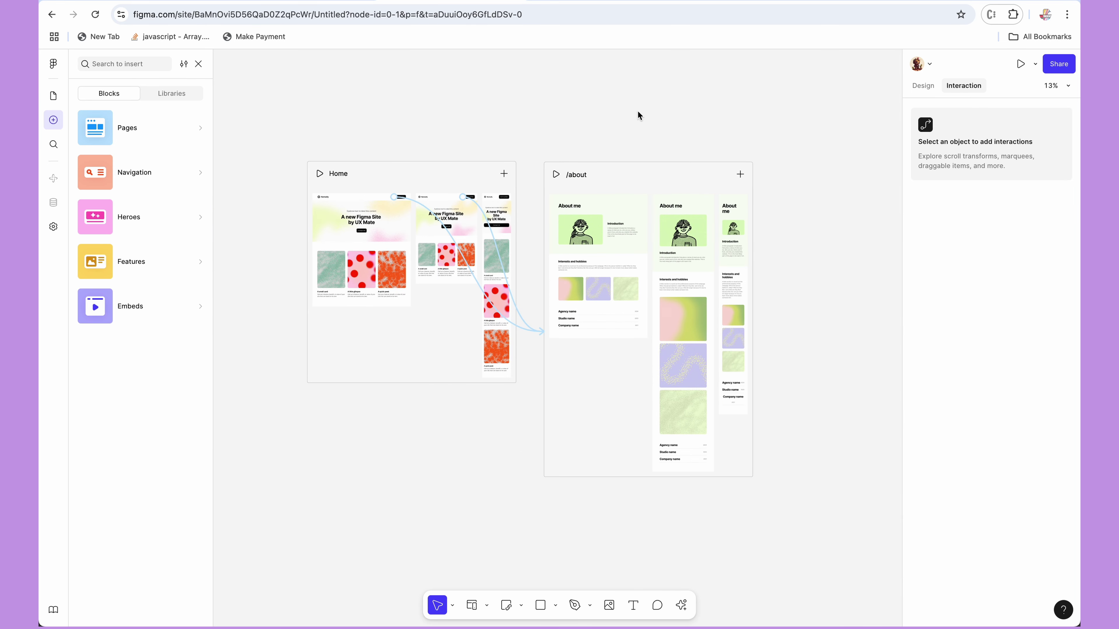
{"action": "scroll", "coordinate": [622, 286], "scroll_direction": "down", "scroll_amount": 1}
{"action": "scroll", "coordinate": [622, 285], "scroll_direction": "down", "scroll_amount": 2}
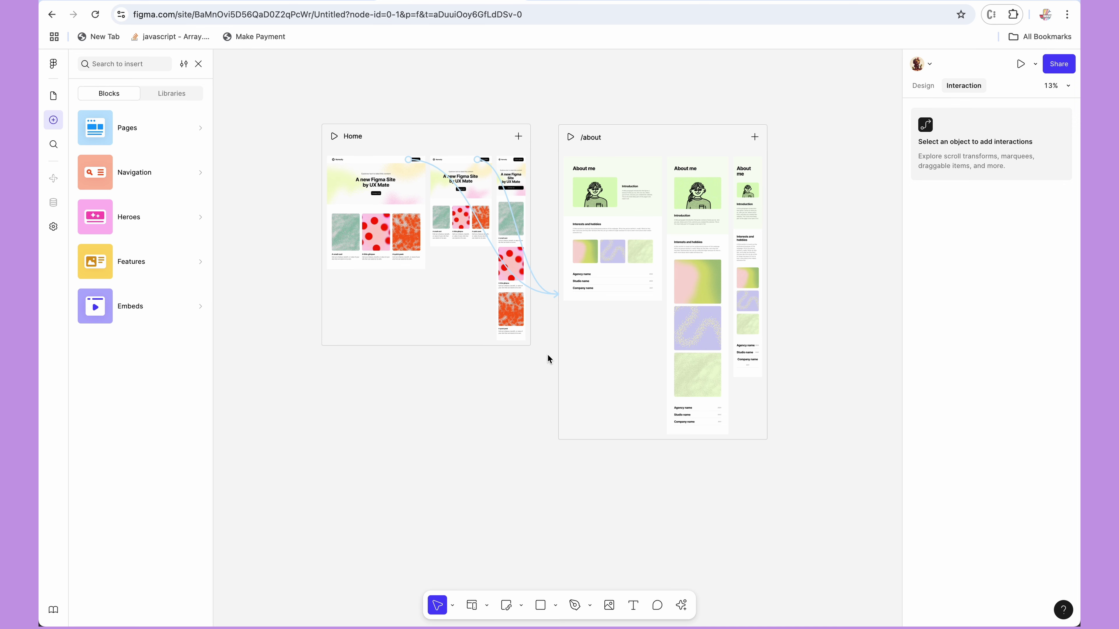
{"action": "left_click", "coordinate": [334, 136]}
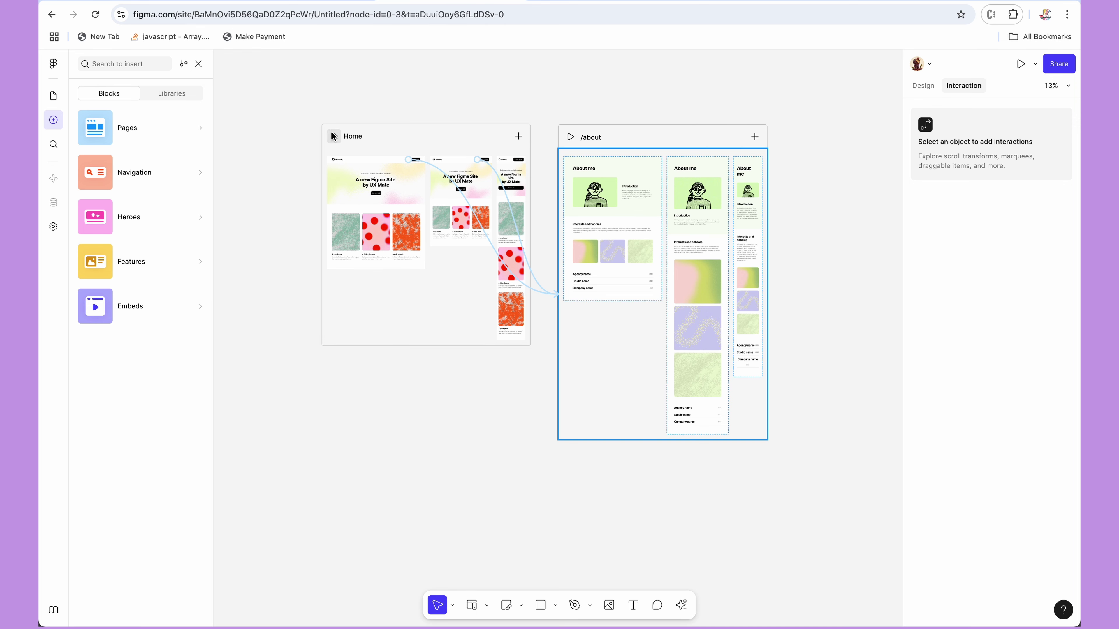
{"action": "left_click", "coordinate": [900, 109]}
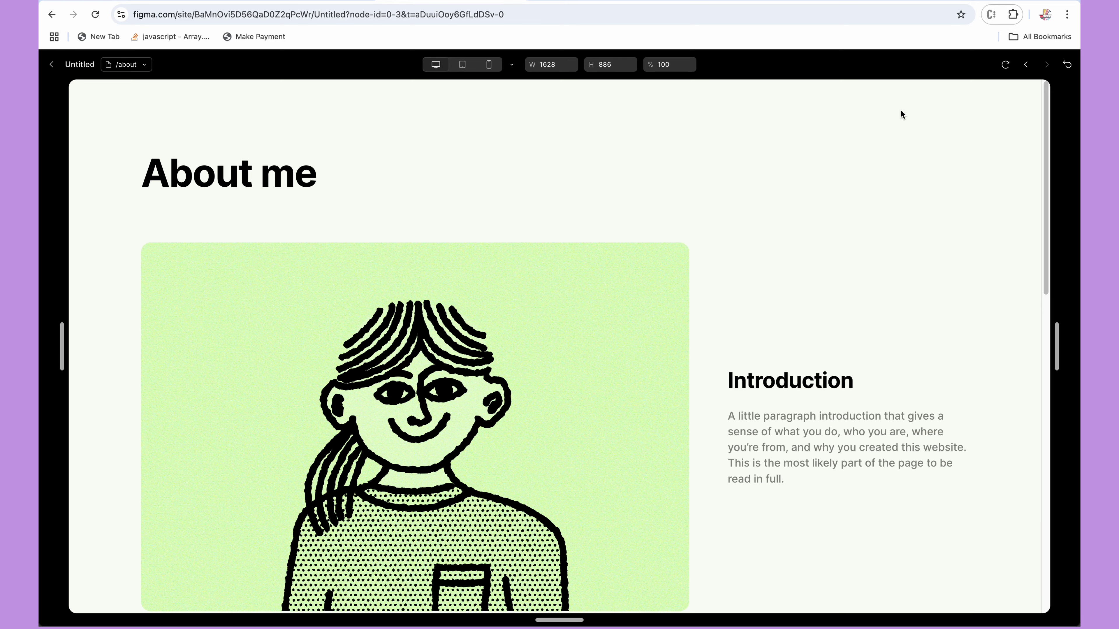
{"action": "scroll", "coordinate": [613, 465], "scroll_direction": "down", "scroll_amount": 15}
{"action": "scroll", "coordinate": [613, 464], "scroll_direction": "up", "scroll_amount": 15}
{"action": "left_click", "coordinate": [1025, 65]}
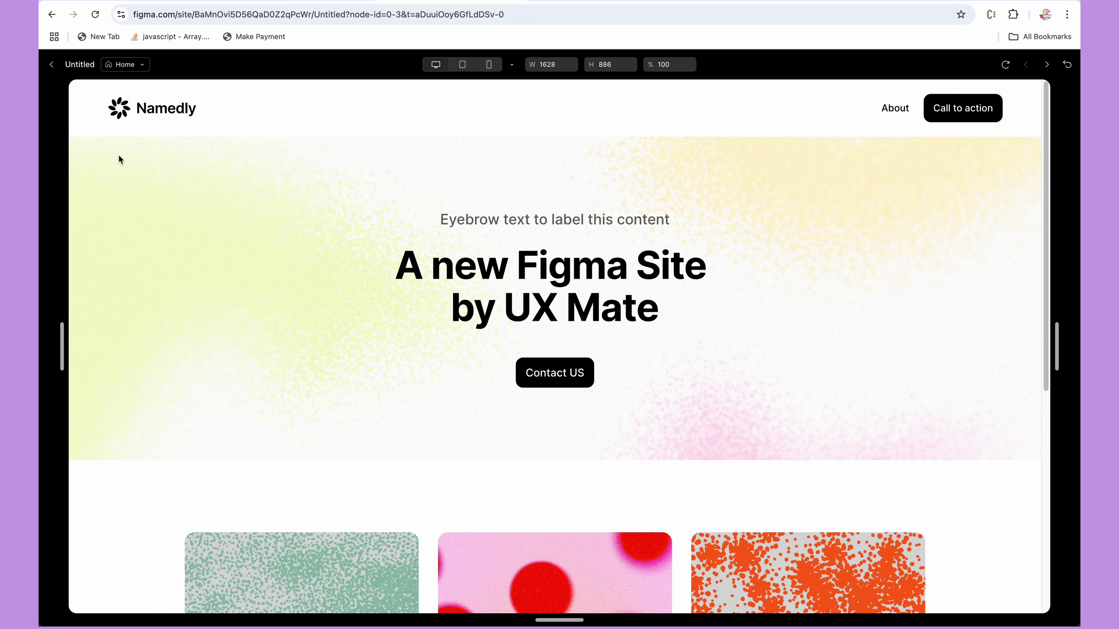
{"action": "left_click", "coordinate": [51, 65]}
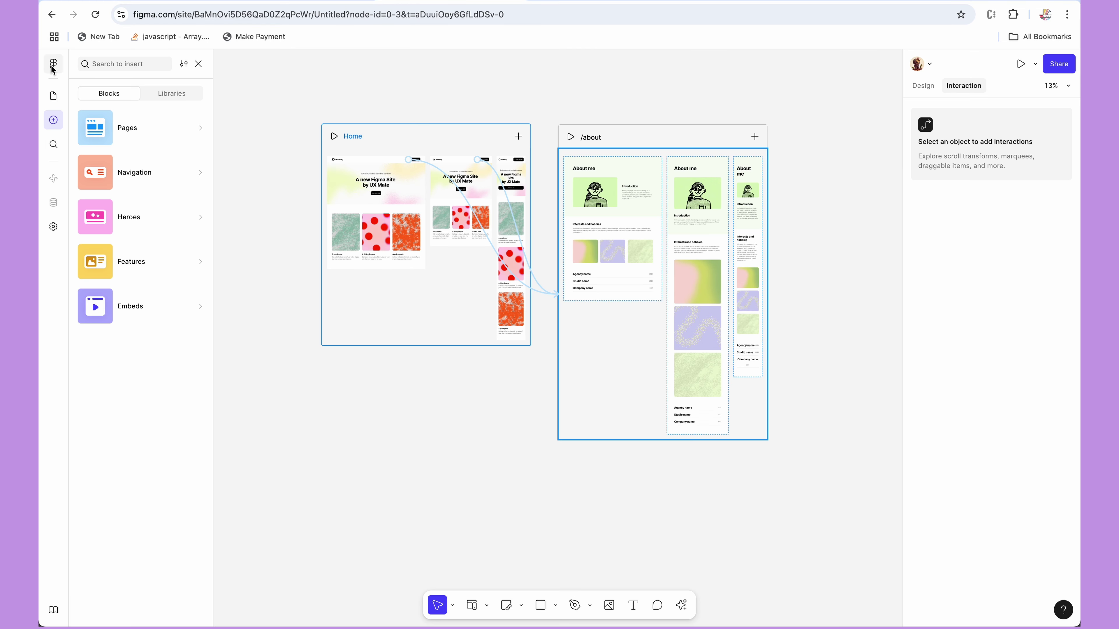
Step: Copy the Home page's desktop header into the /about page's desktop layout and move it above the About me section
{"action": "left_click", "coordinate": [353, 158]}
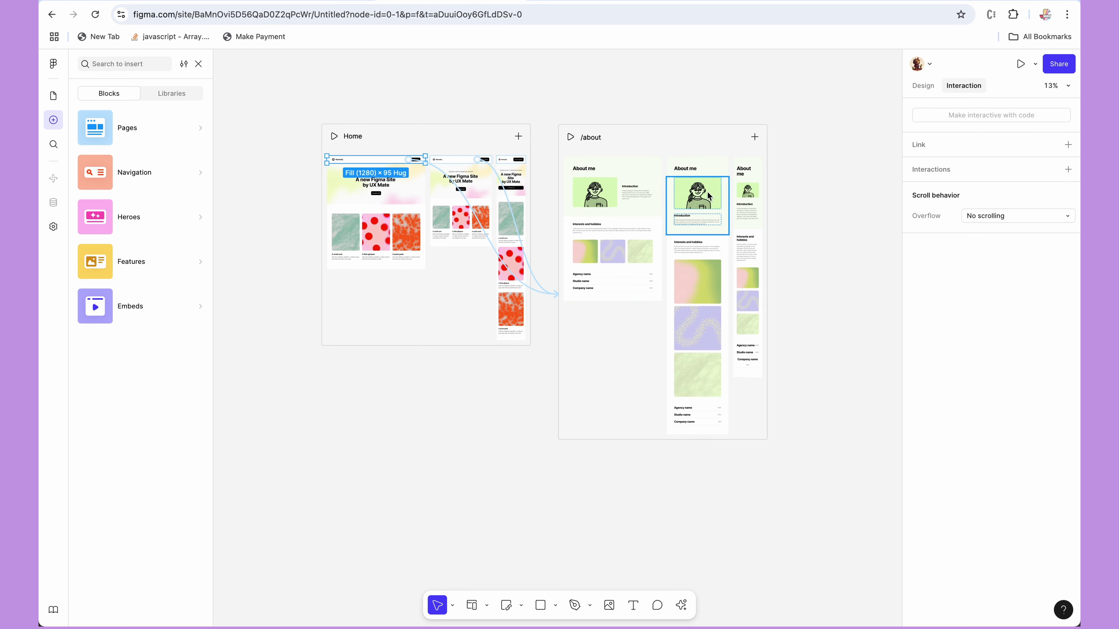
{"action": "scroll", "coordinate": [609, 194], "scroll_direction": "up", "scroll_amount": 5}
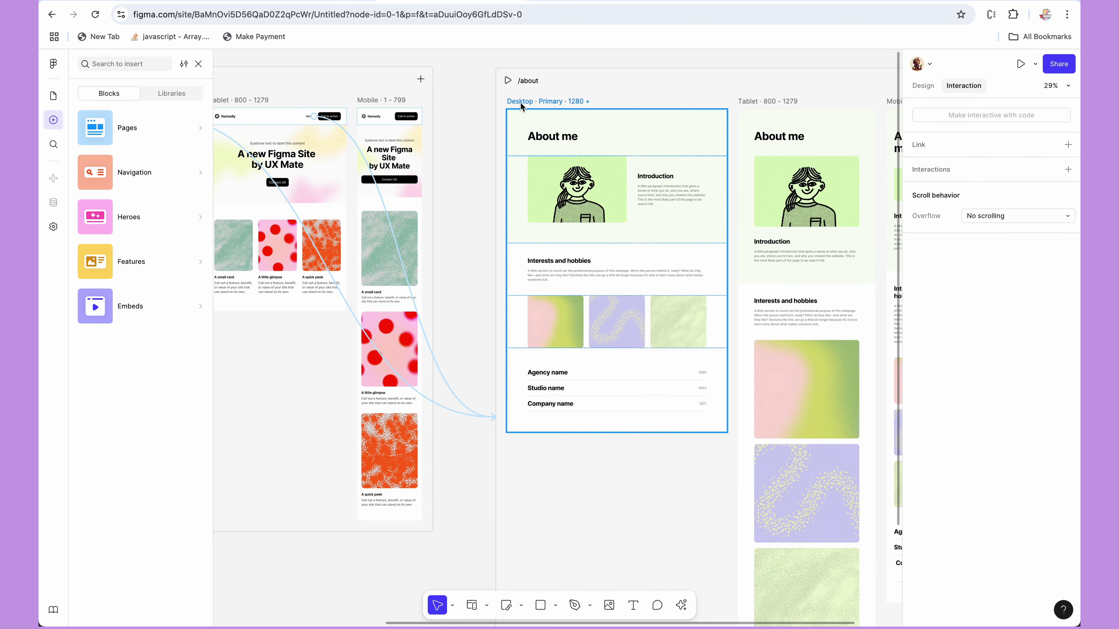
{"action": "left_click", "coordinate": [520, 102]}
{"action": "key", "text": "ctrl+v"}
{"action": "key", "text": "Up"}
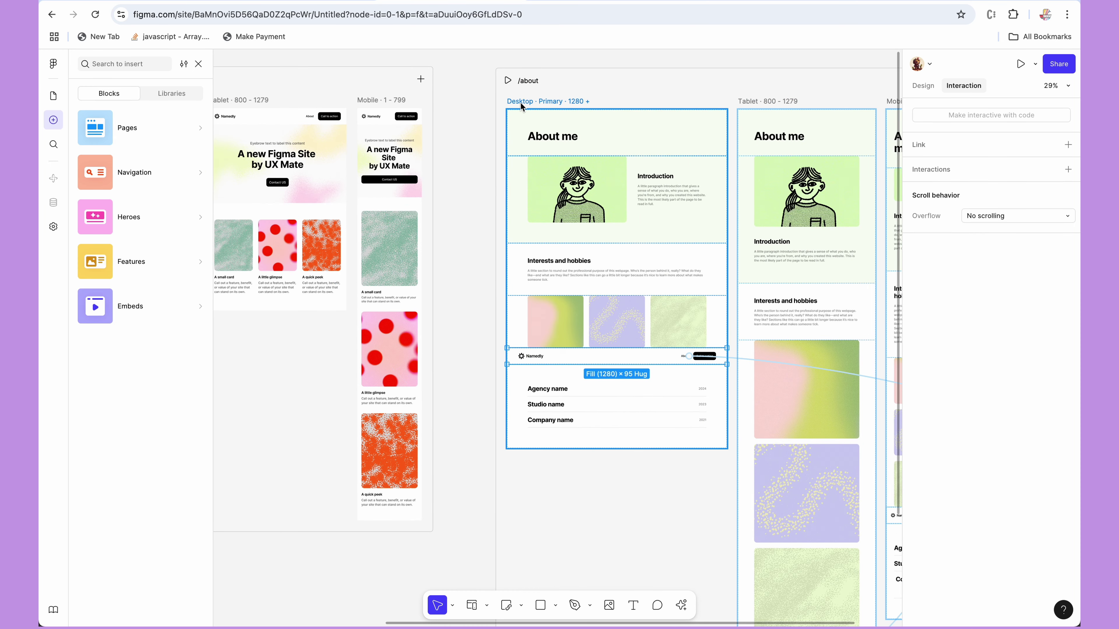
{"action": "key", "text": "Up"}
{"action": "key", "text": "Up"}
{"action": "key", "text": "Up"}
{"action": "key", "text": "Up"}
{"action": "key", "text": "Up"}
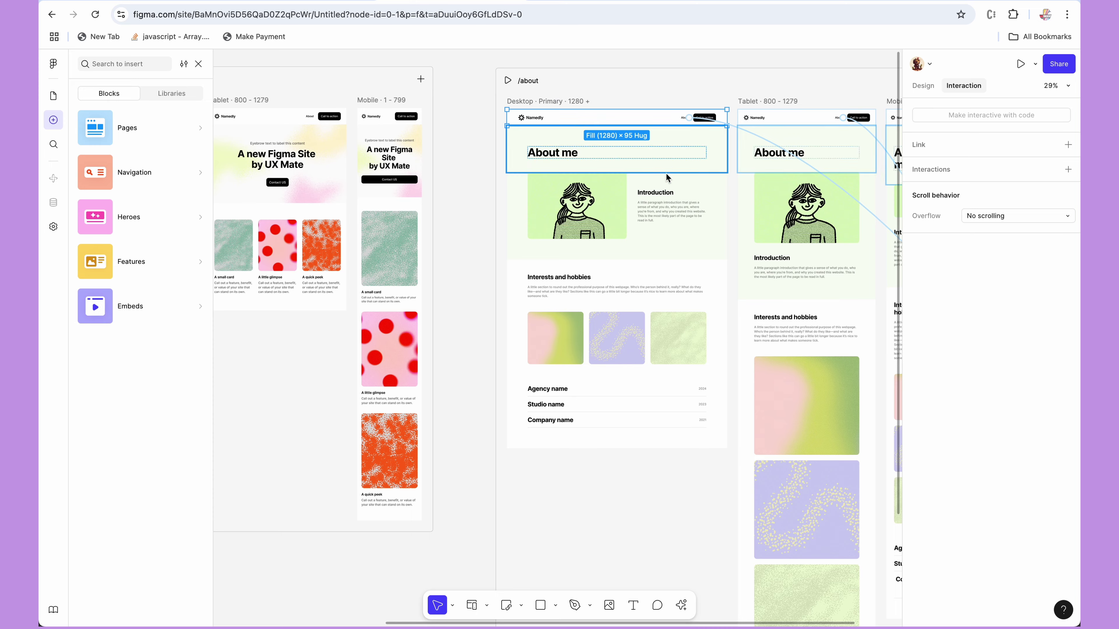
{"action": "scroll", "coordinate": [666, 174], "scroll_direction": "right", "scroll_amount": 5}
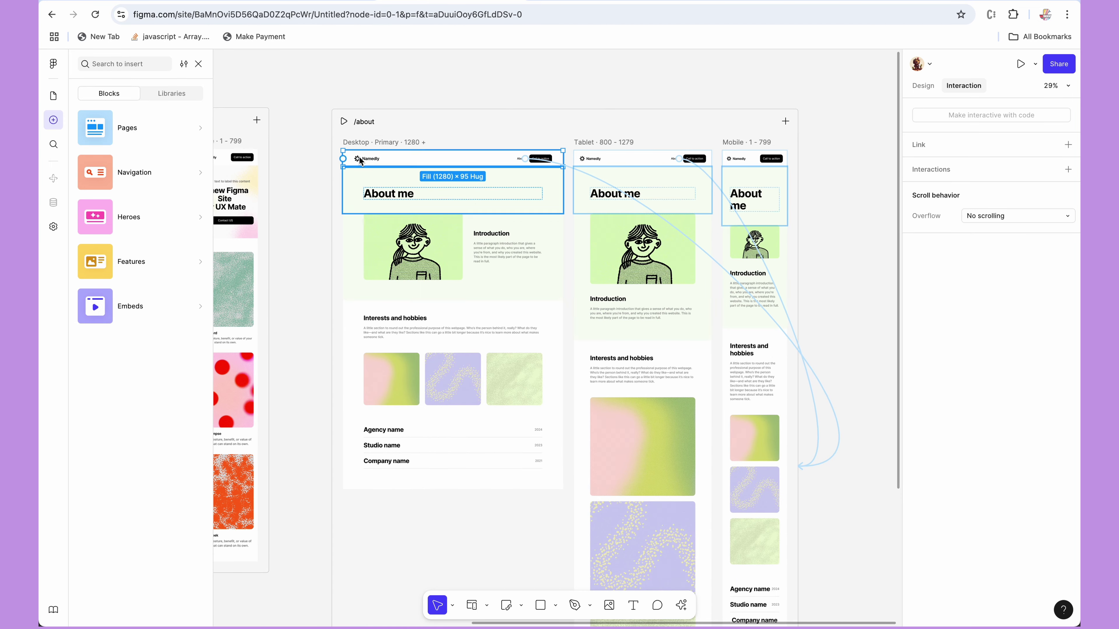
{"action": "left_click", "coordinate": [357, 143]}
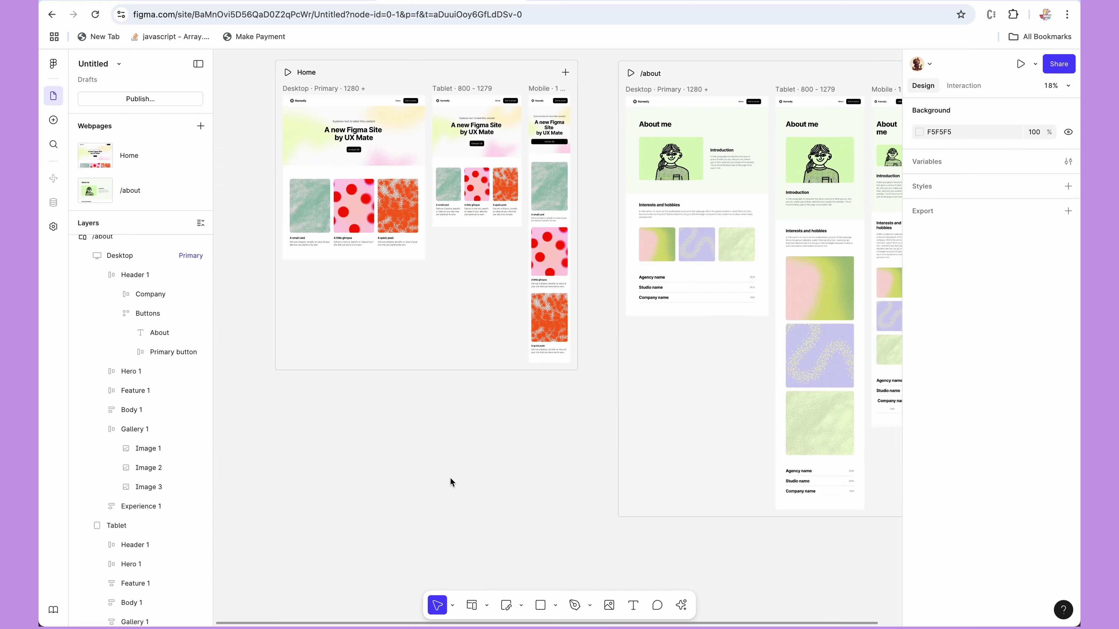
Step: Publish the site with the title "Test Figma Site"
{"action": "scroll", "coordinate": [450, 478], "scroll_direction": "right", "scroll_amount": 1}
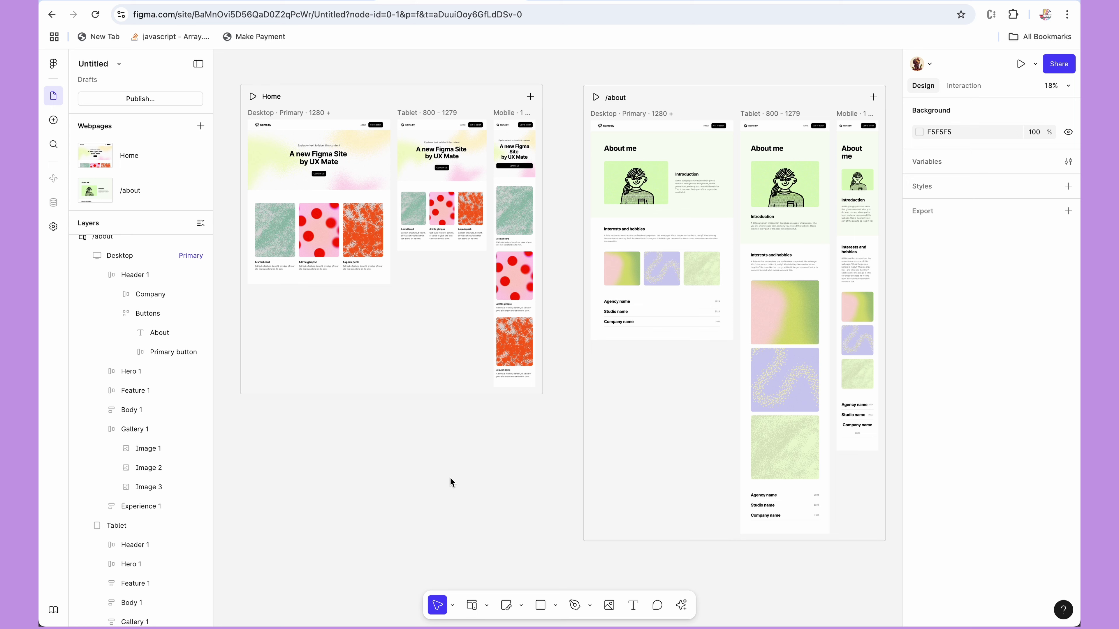
{"action": "left_click", "coordinate": [134, 99]}
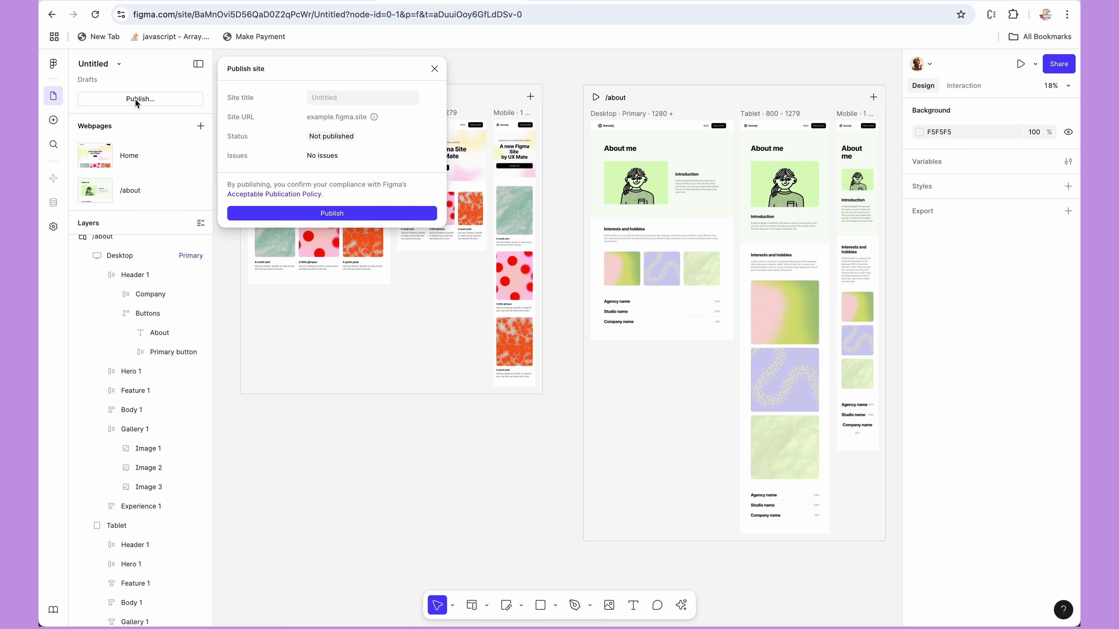
{"action": "left_click", "coordinate": [360, 101]}
{"action": "type", "text": "Test Figma Site"}
{"action": "left_click", "coordinate": [417, 122]}
{"action": "left_click", "coordinate": [326, 214]}
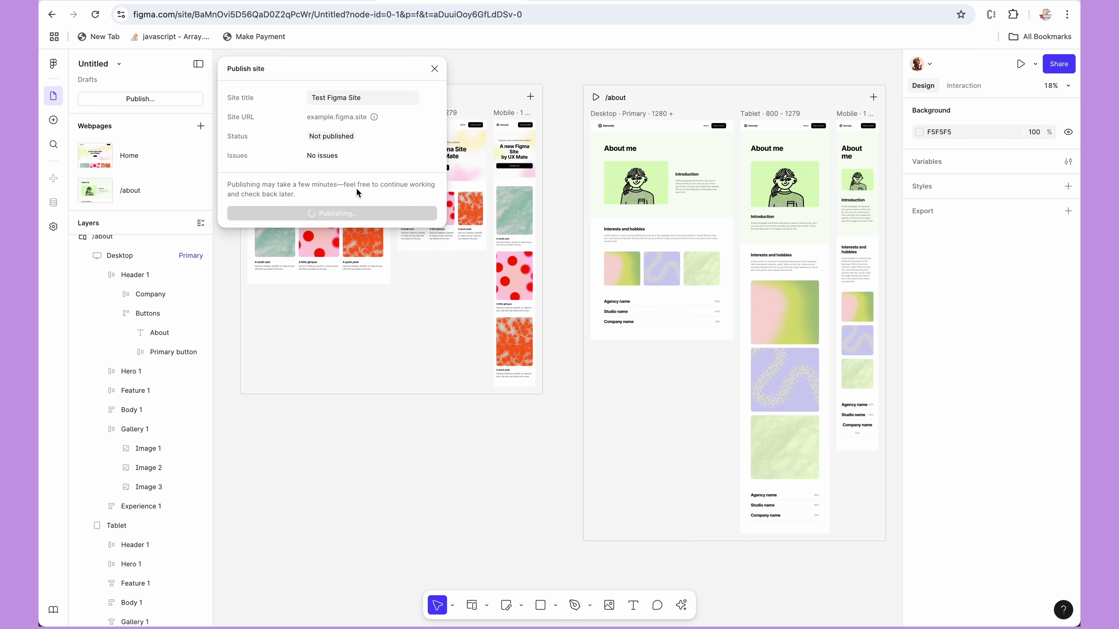
Step: Open the site's domain settings and open the published base domain in a new browser tab
{"action": "left_click", "coordinate": [283, 205]}
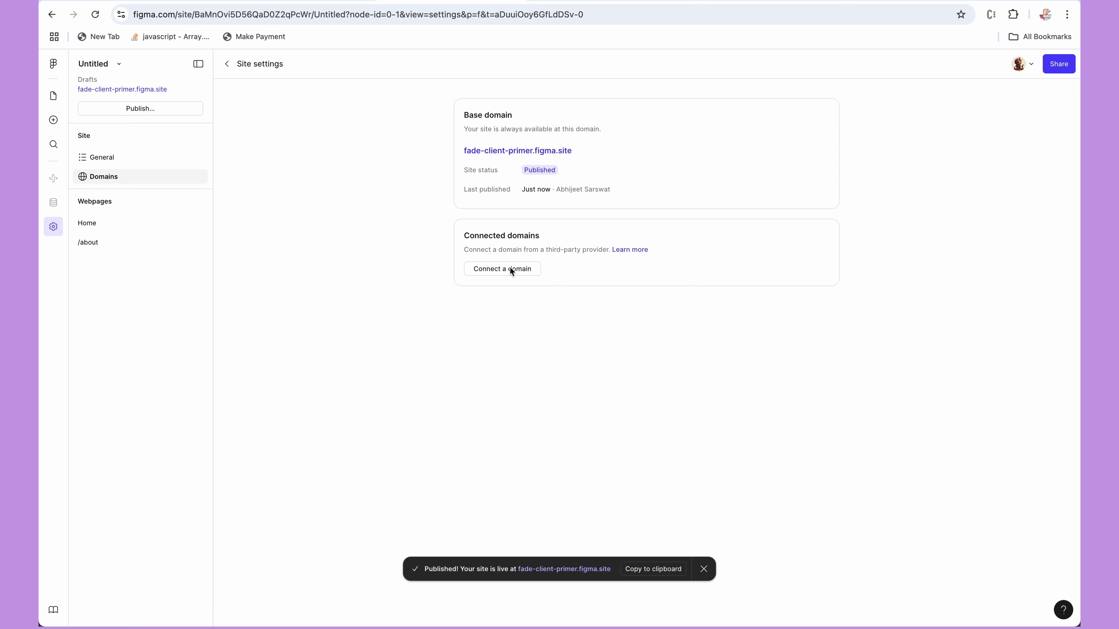
{"action": "right_click", "coordinate": [526, 154]}
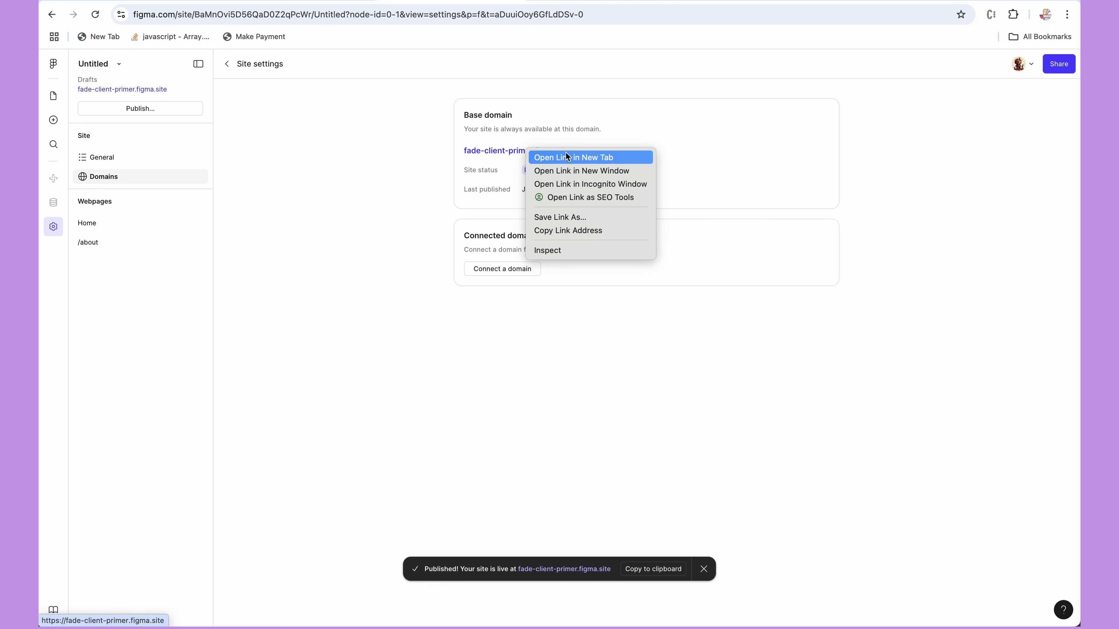
{"action": "left_click", "coordinate": [565, 154]}
{"action": "left_click", "coordinate": [585, 1]}
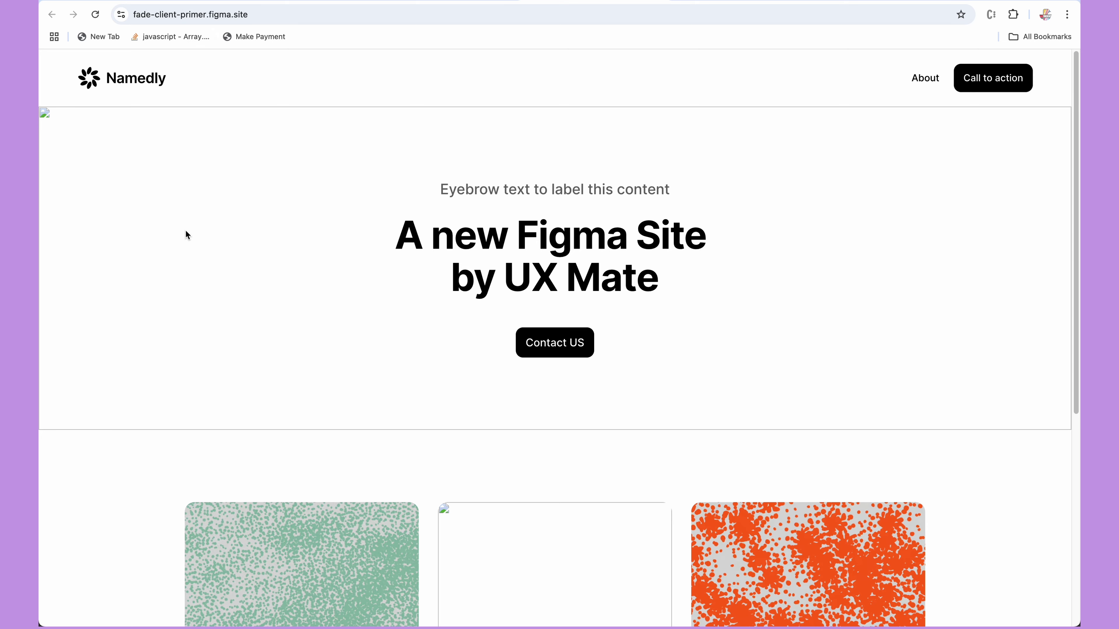
Step: Look through the live home page, follow its About link and switch back to the site settings in Figma
{"action": "scroll", "coordinate": [227, 298], "scroll_direction": "down", "scroll_amount": 5}
{"action": "scroll", "coordinate": [264, 247], "scroll_direction": "up", "scroll_amount": 5}
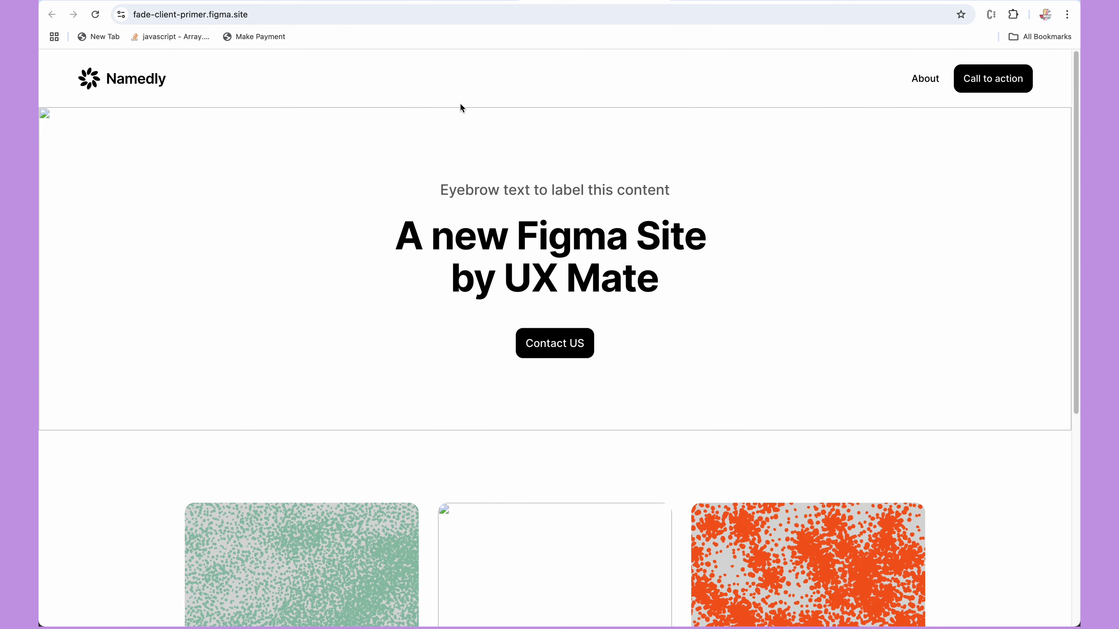
{"action": "left_click", "coordinate": [928, 79]}
{"action": "left_click", "coordinate": [466, 1]}
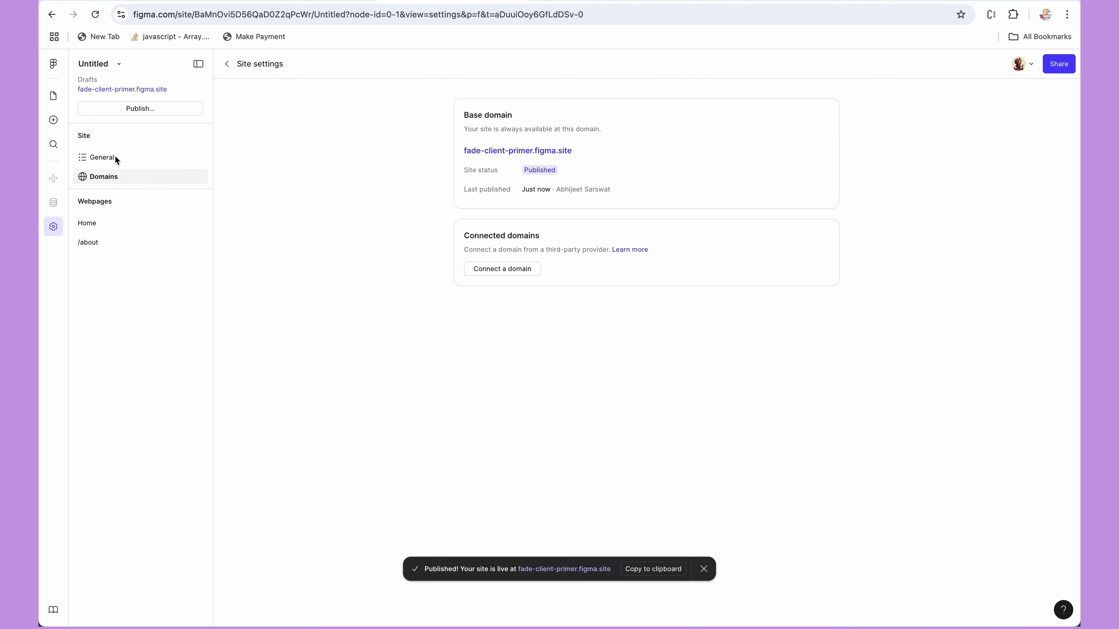
Step: Examine the site's general settings, including title, description, language, analytics, favicon, social sharing image and custom code
{"action": "left_click", "coordinate": [103, 157]}
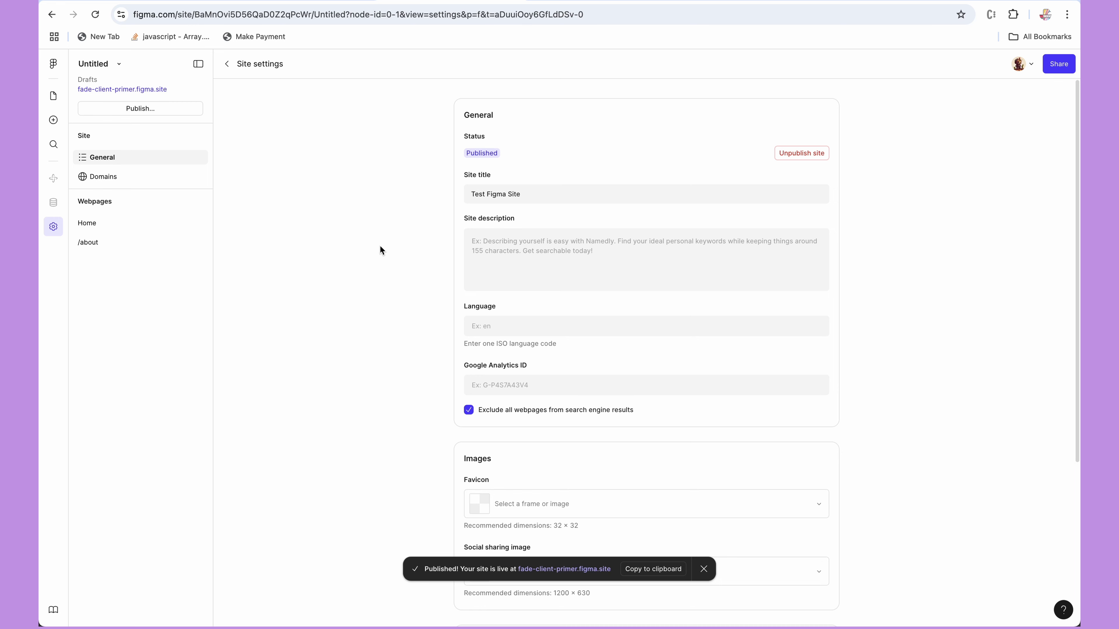
{"action": "scroll", "coordinate": [673, 292], "scroll_direction": "down", "scroll_amount": 5}
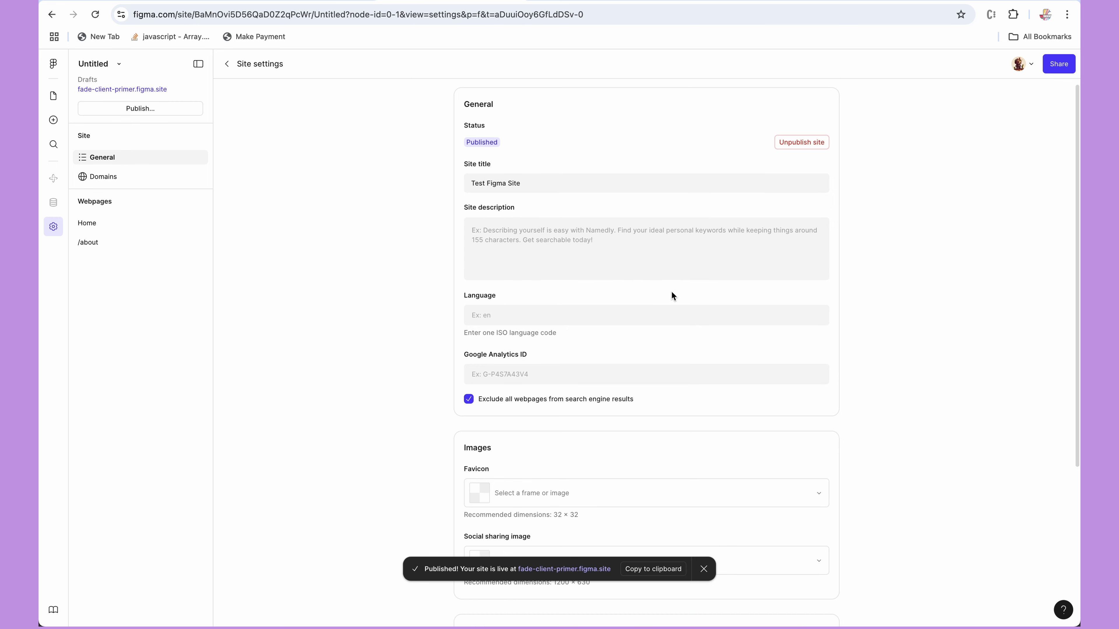
{"action": "scroll", "coordinate": [538, 335], "scroll_direction": "down", "scroll_amount": 1}
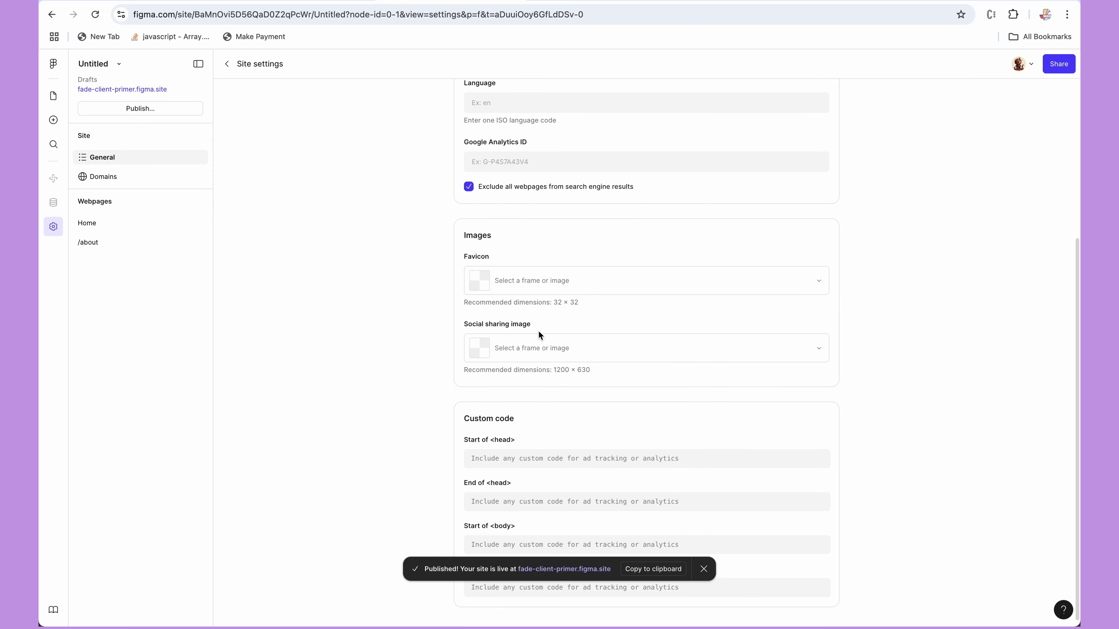
{"action": "scroll", "coordinate": [539, 332], "scroll_direction": "up", "scroll_amount": 5}
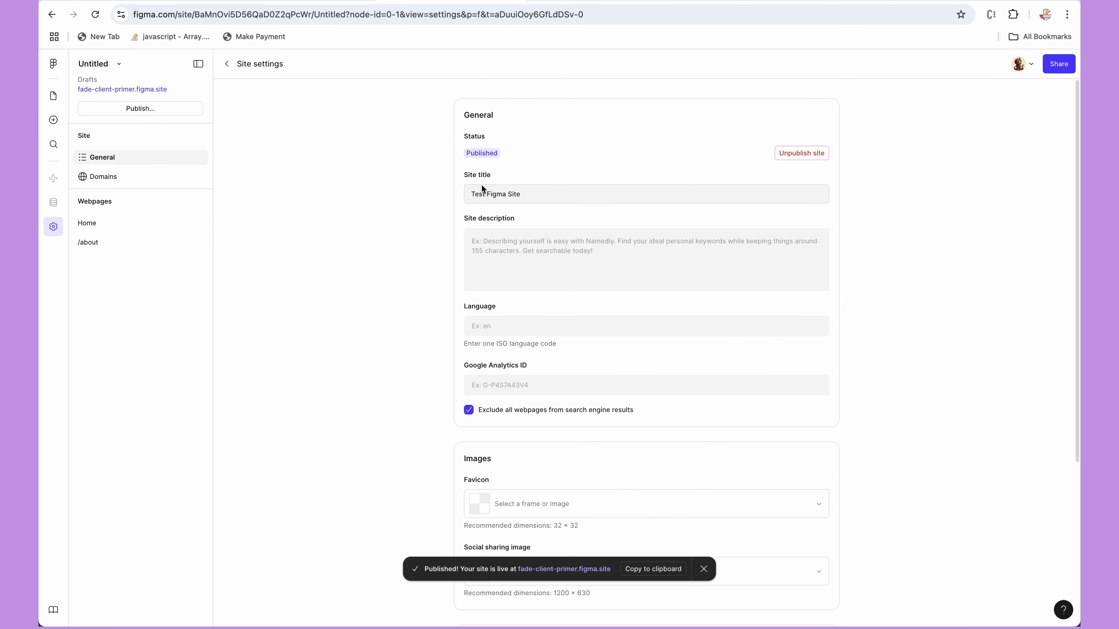
{"action": "scroll", "coordinate": [494, 254], "scroll_direction": "down", "scroll_amount": 1}
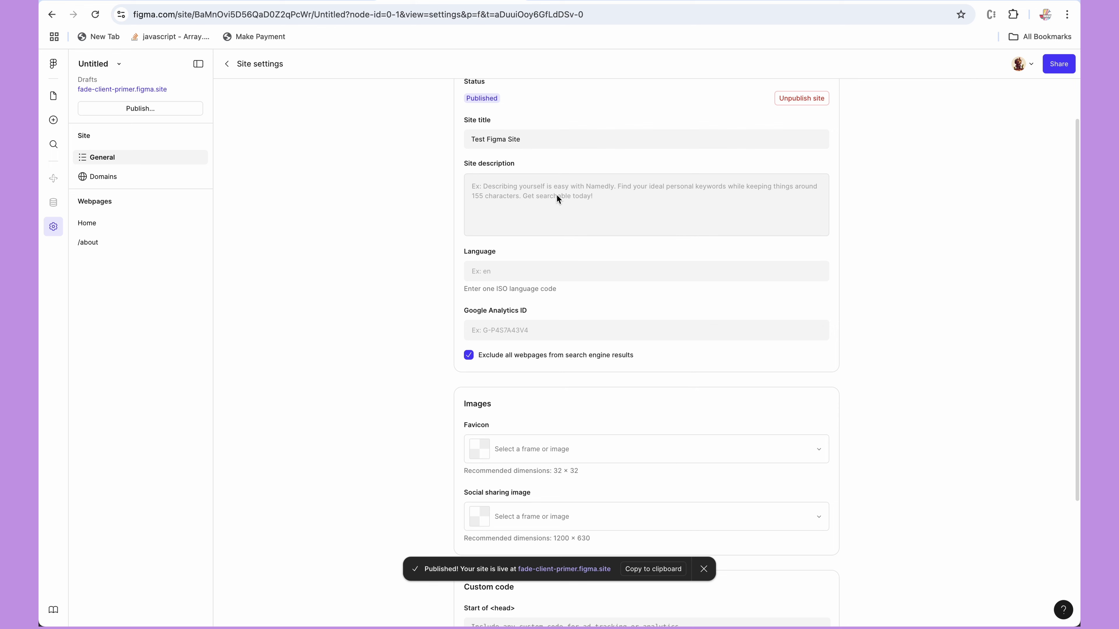
{"action": "scroll", "coordinate": [432, 418], "scroll_direction": "down", "scroll_amount": 2}
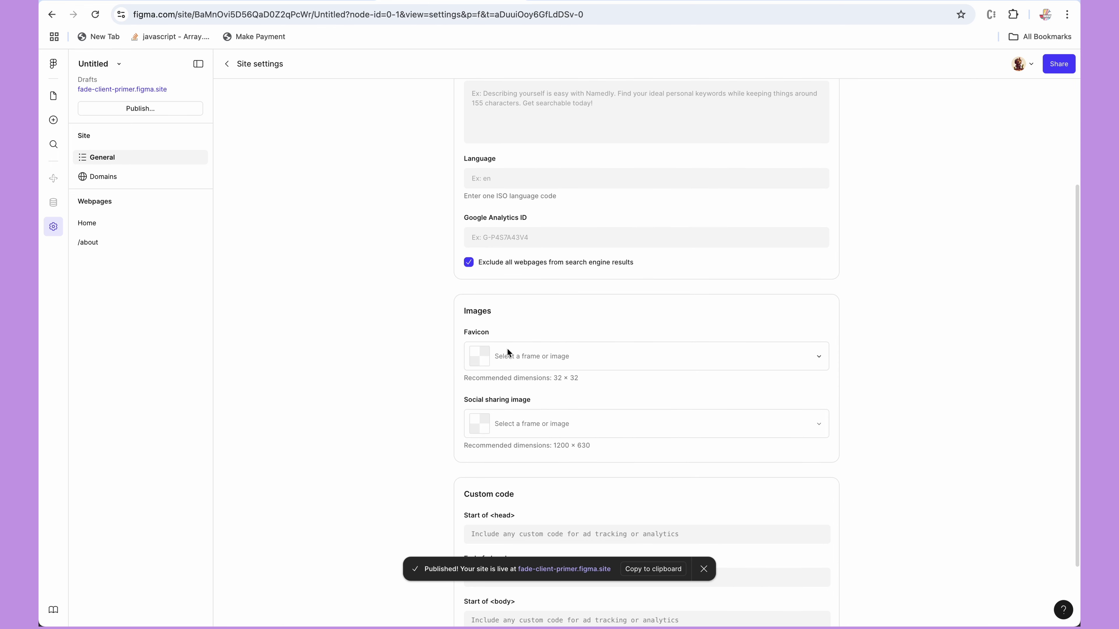
{"action": "scroll", "coordinate": [510, 425], "scroll_direction": "down", "scroll_amount": 2}
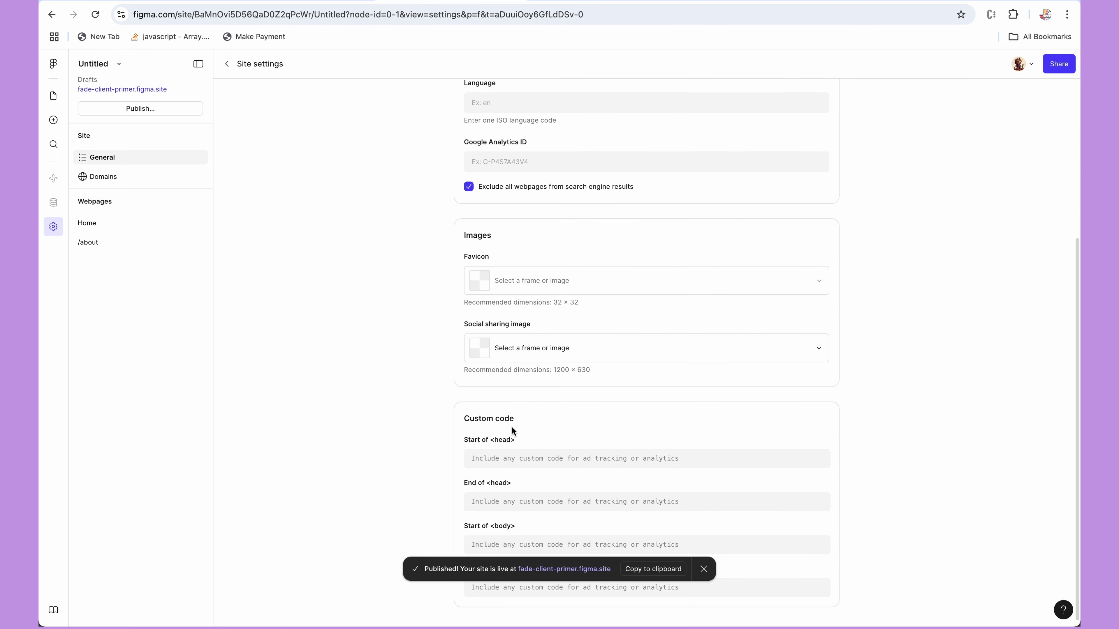